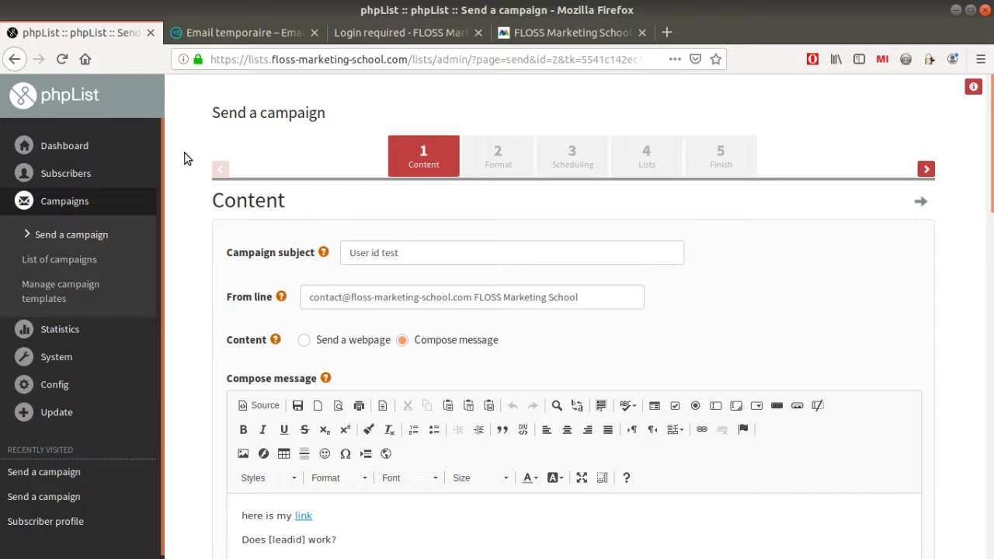
Copy the disposable Temp Mail address and return to the phpList campaign's Content step.
click(225, 38)
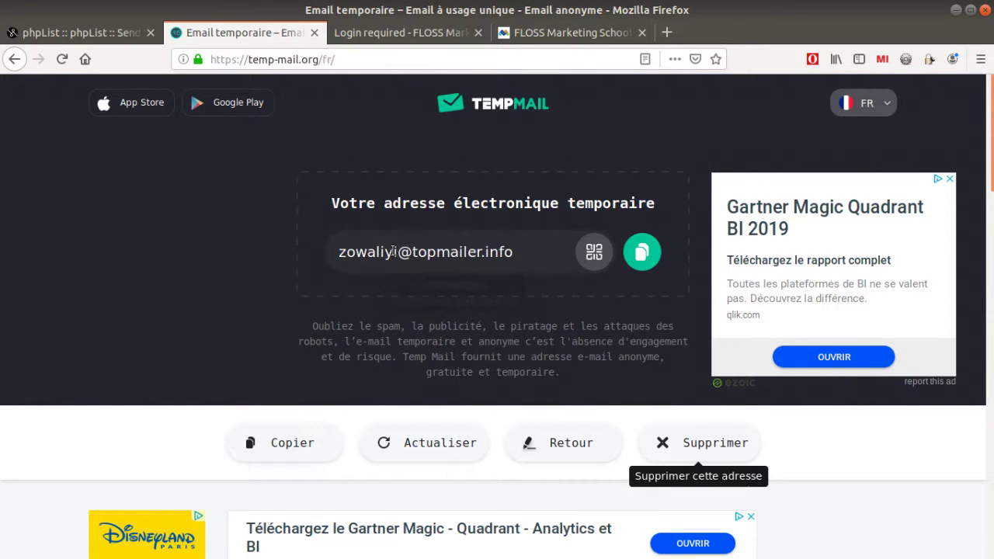
click(641, 252)
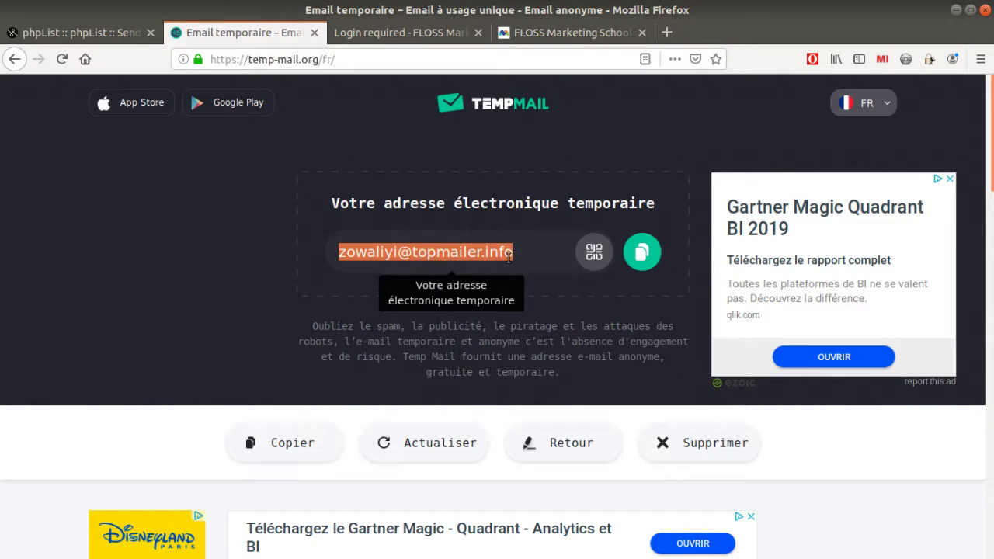
click(647, 247)
click(36, 34)
mouse_move(65, 180)
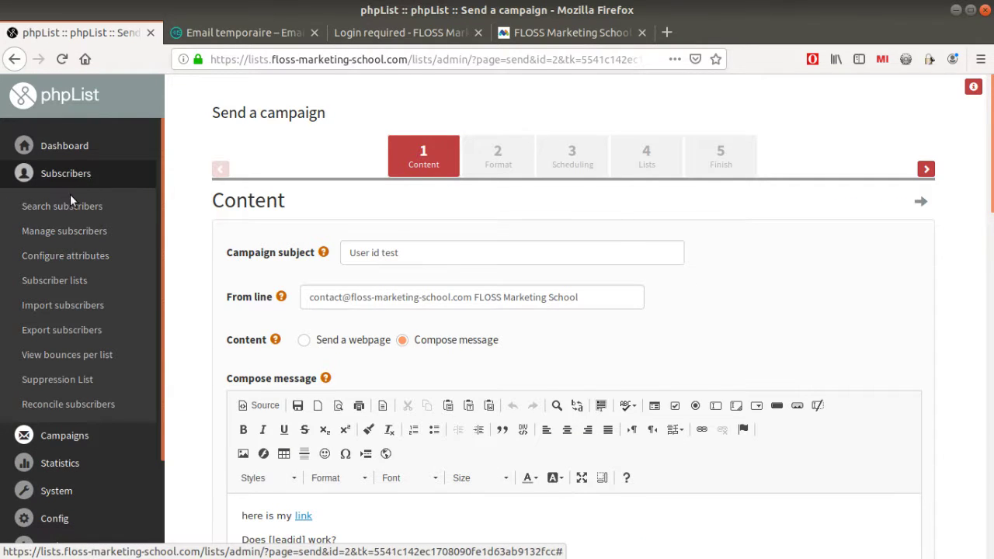
Leave the unsaved campaign for Manage subscribers and add a subscriber with the temporary address.
click(59, 233)
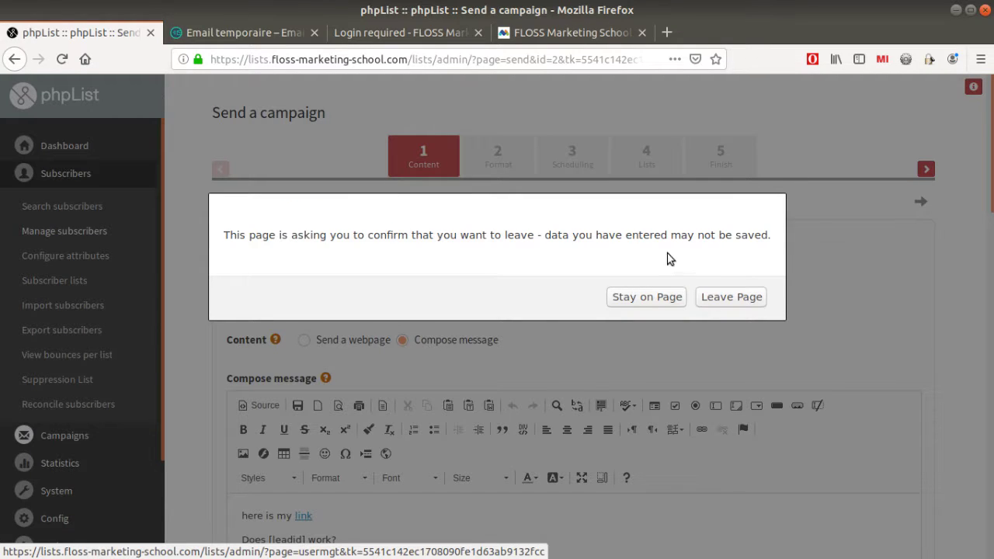
click(713, 300)
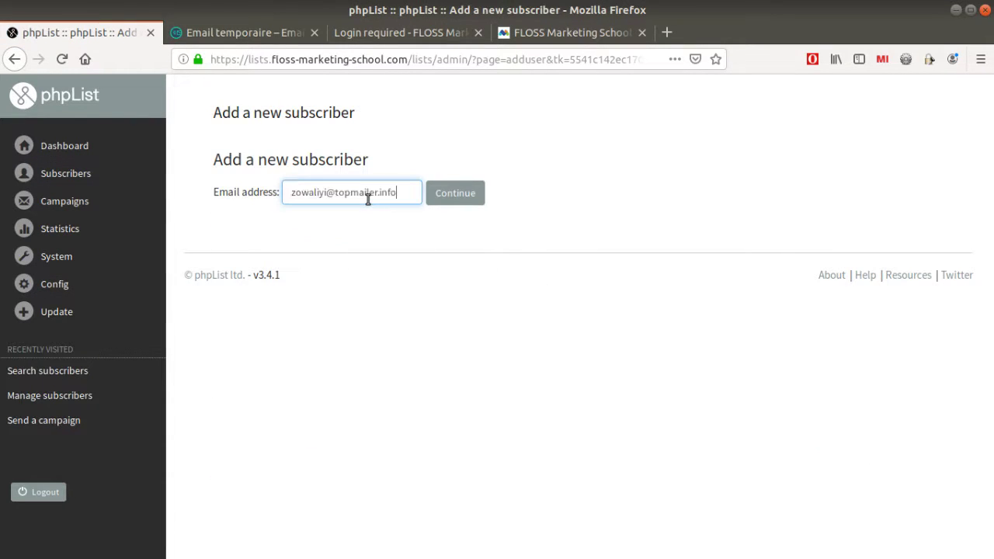
click(464, 198)
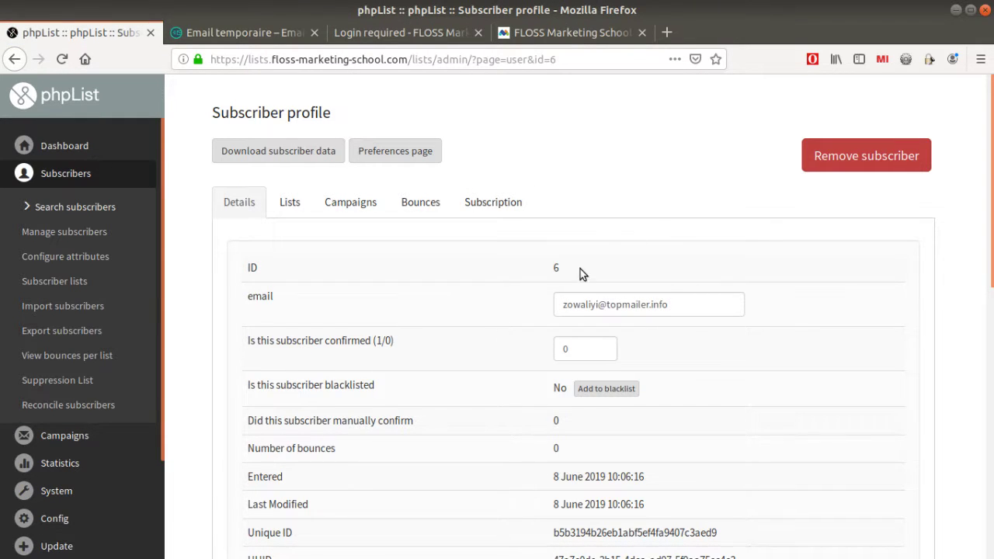
Set the new subscriber's leadid attribute to 875 and save the changes.
scroll(591, 220, down, 5)
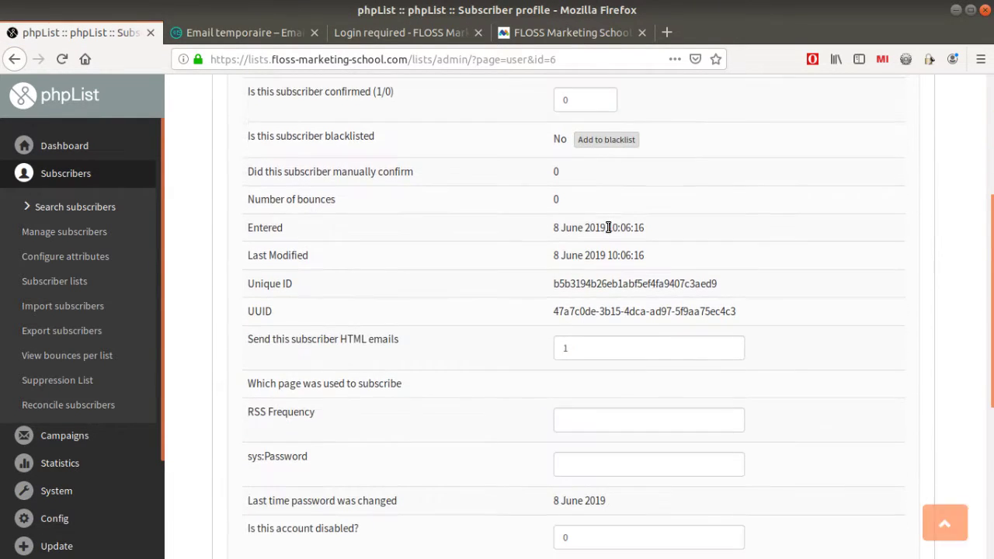
scroll(591, 220, down, 3)
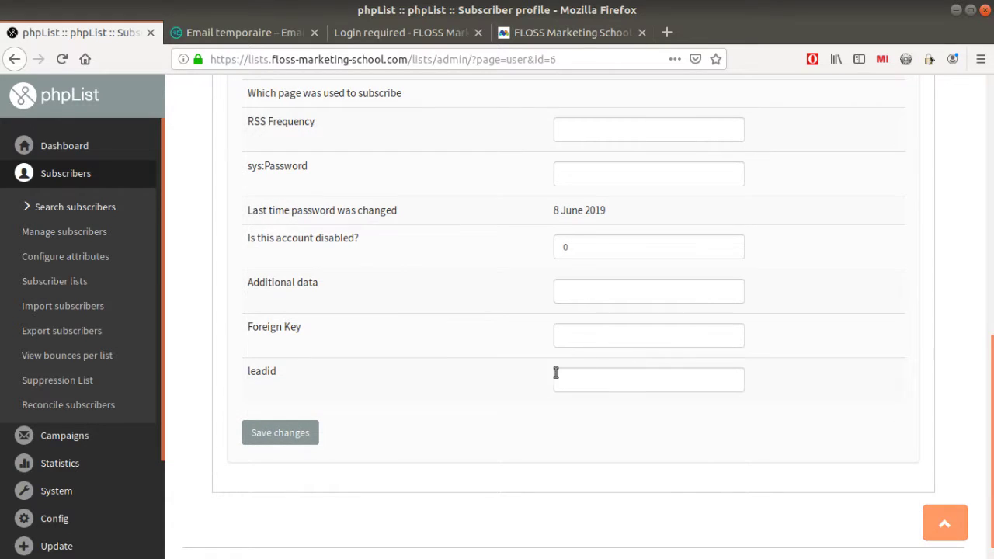
drag(281, 371, 249, 373)
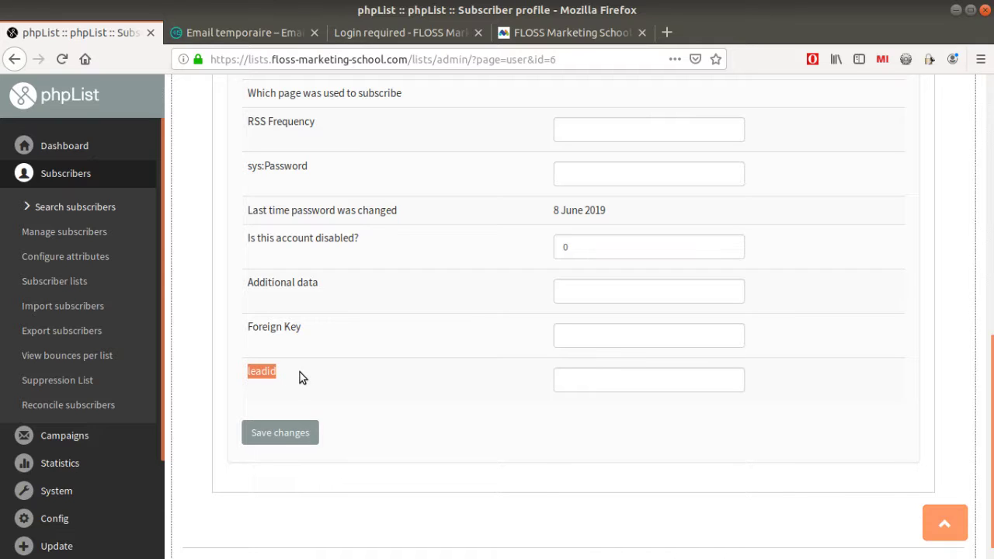
click(268, 373)
drag(247, 373, 273, 371)
click(285, 378)
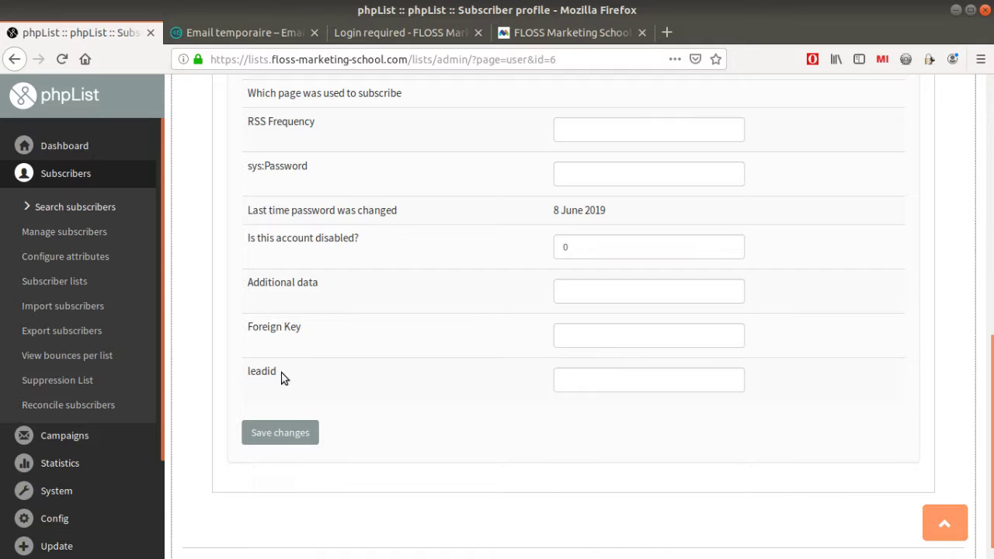
click(611, 385)
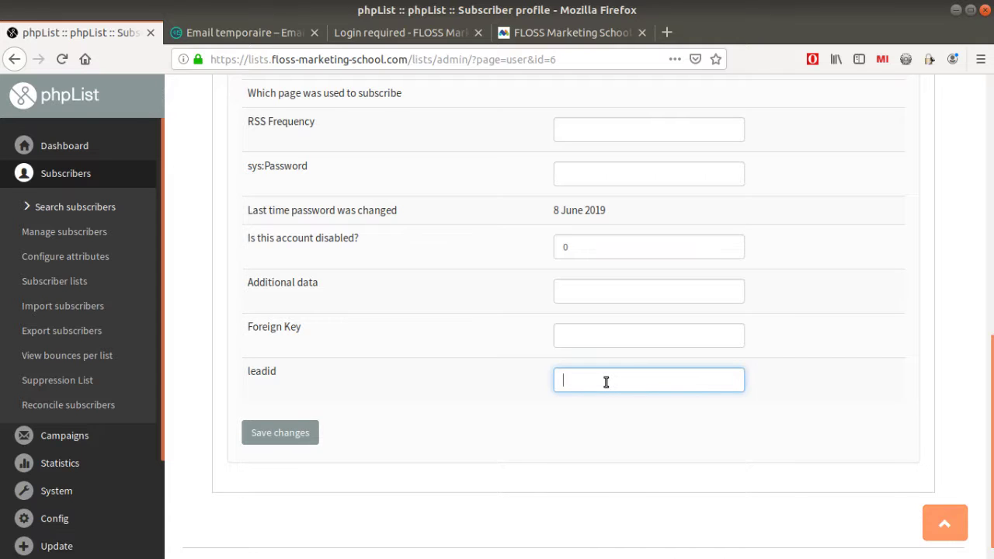
text(875)
click(317, 434)
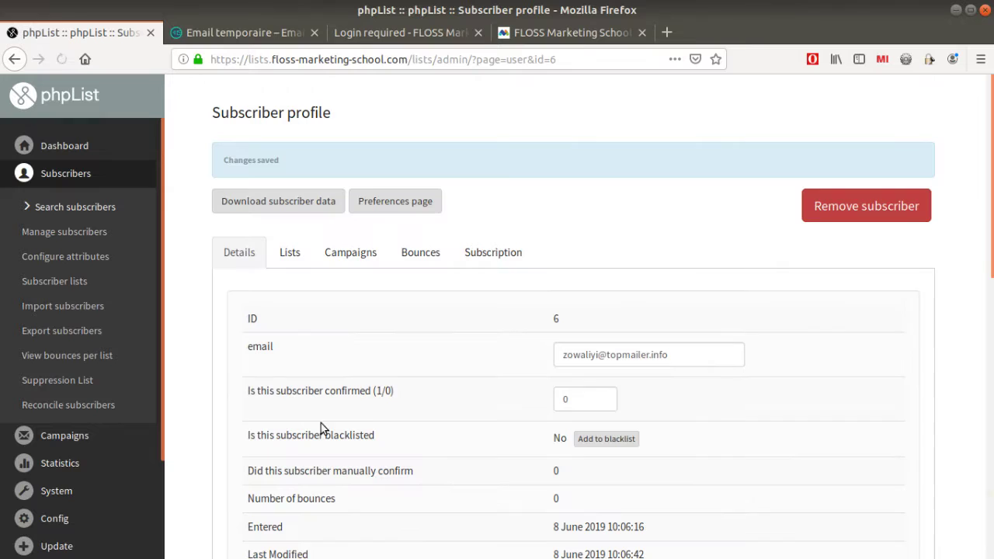
Reopen the 'User id test' draft campaign and place the caret on the message's link.
click(56, 438)
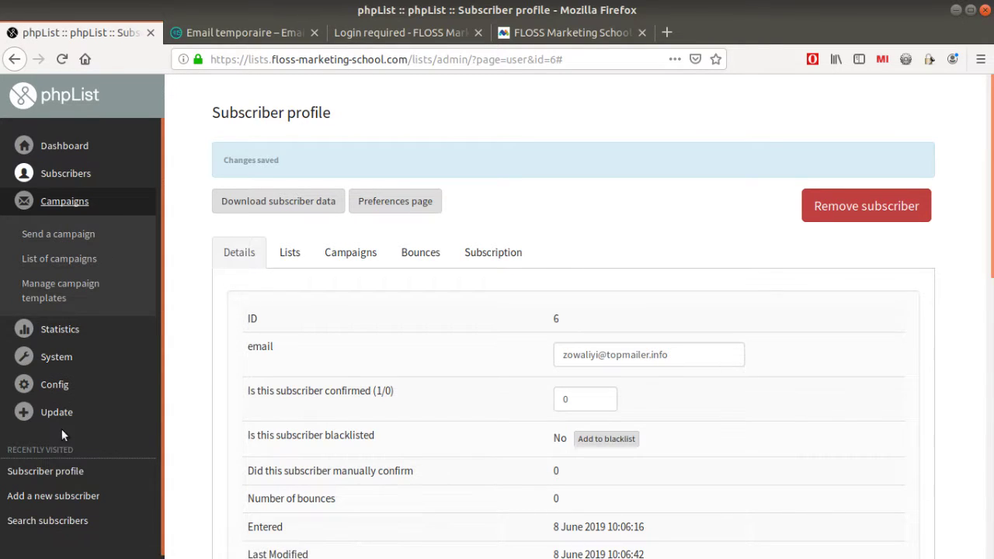
click(28, 234)
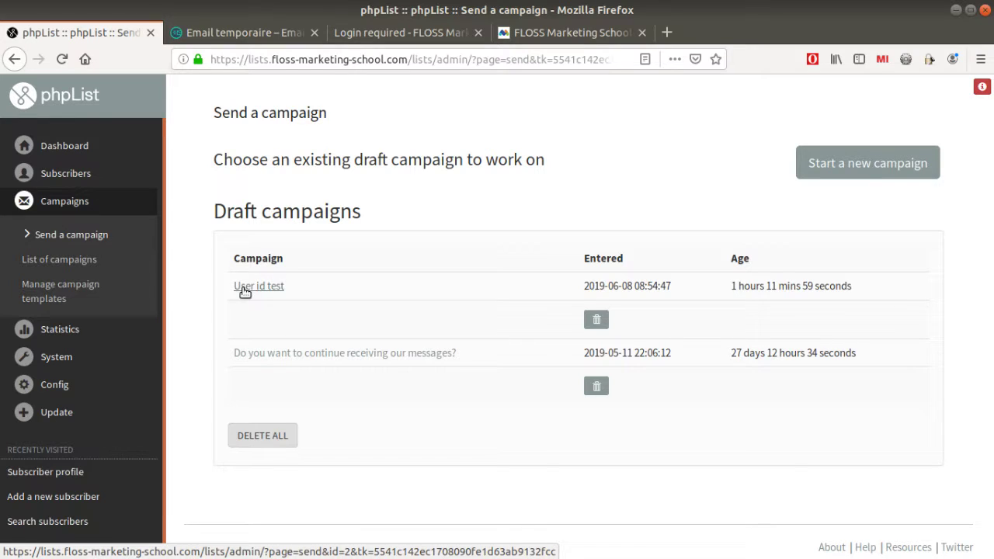
click(239, 292)
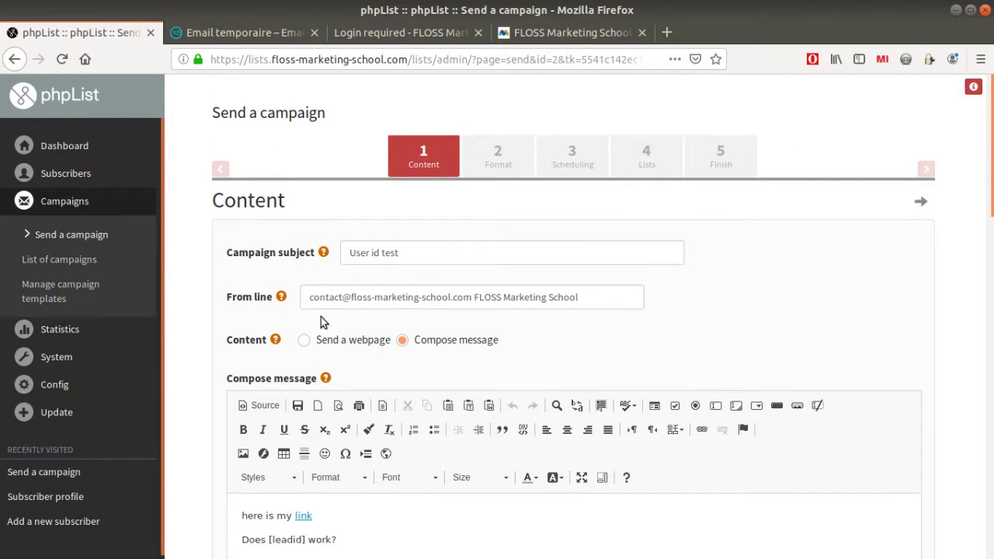
scroll(404, 286, down, 4)
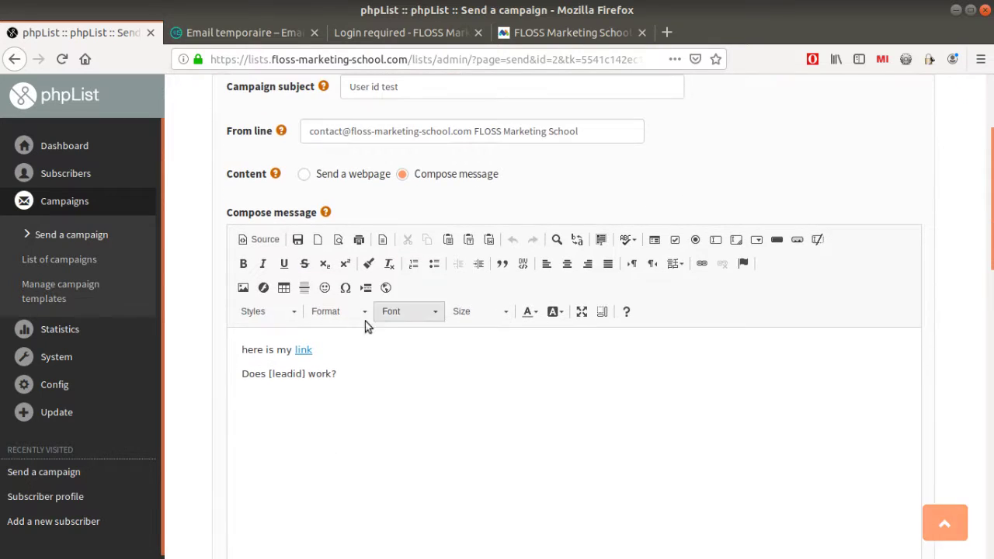
click(303, 353)
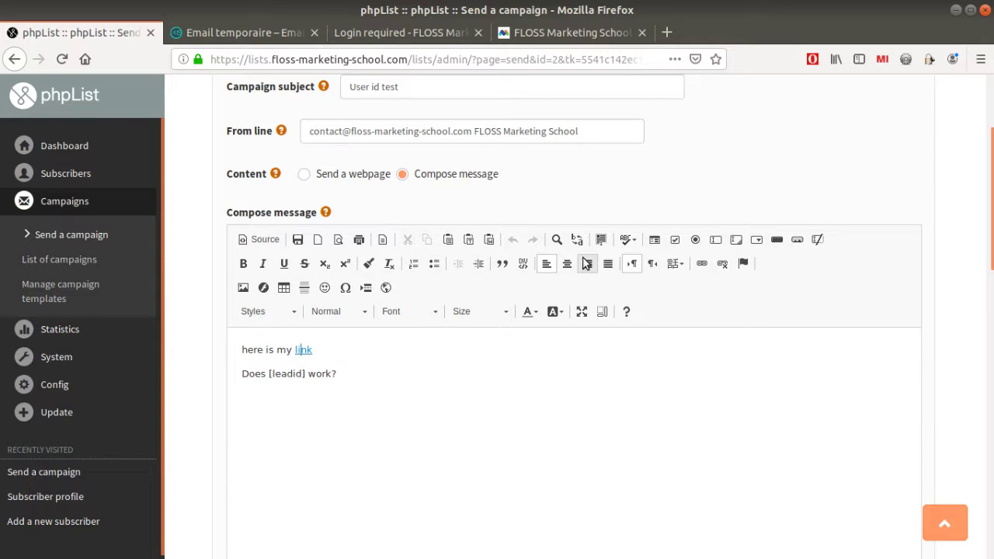
Edit the message link's URL to end with ?leadid=[leadid]&pk_campaign=newsletter.
click(699, 264)
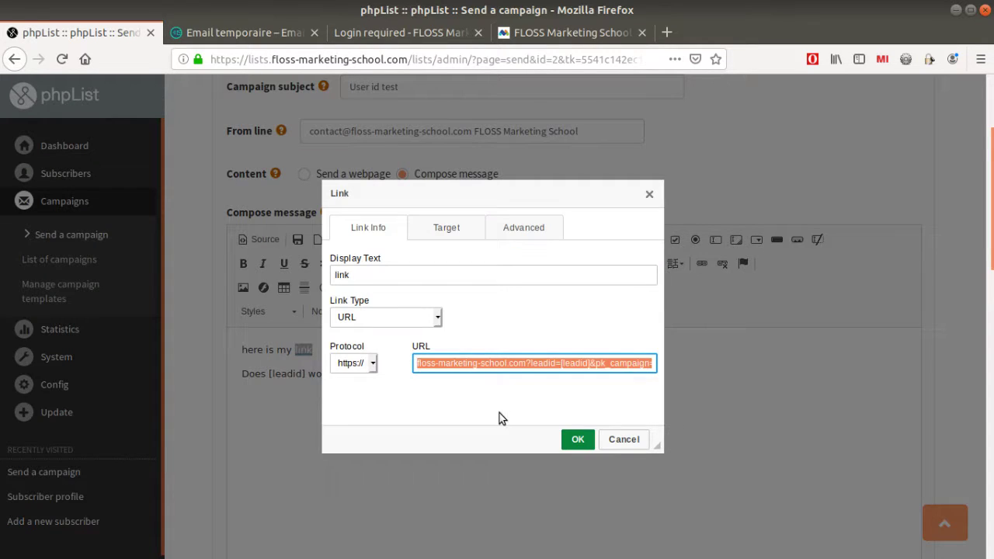
click(519, 363)
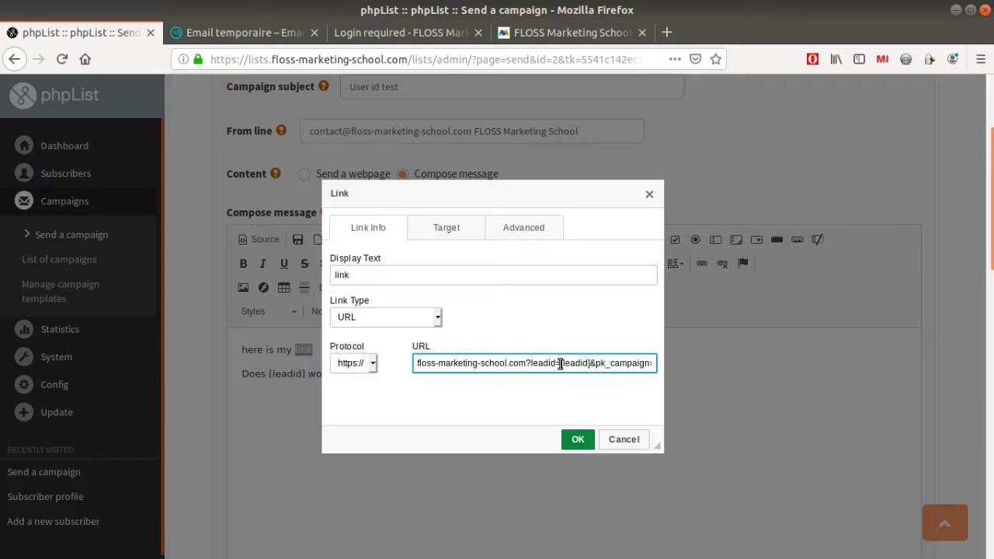
drag(563, 365, 589, 365)
click(559, 363)
key(ctrl+v)
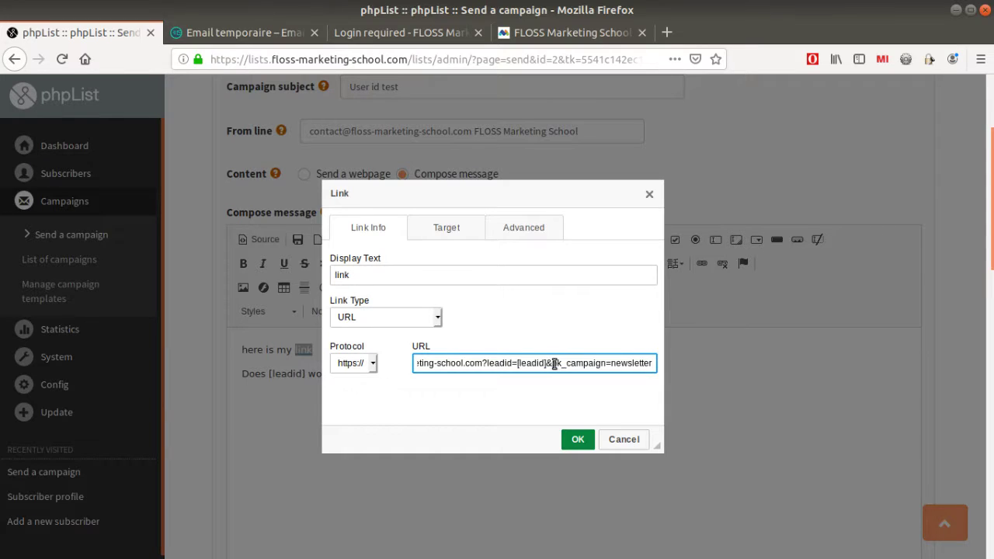
drag(554, 362, 602, 365)
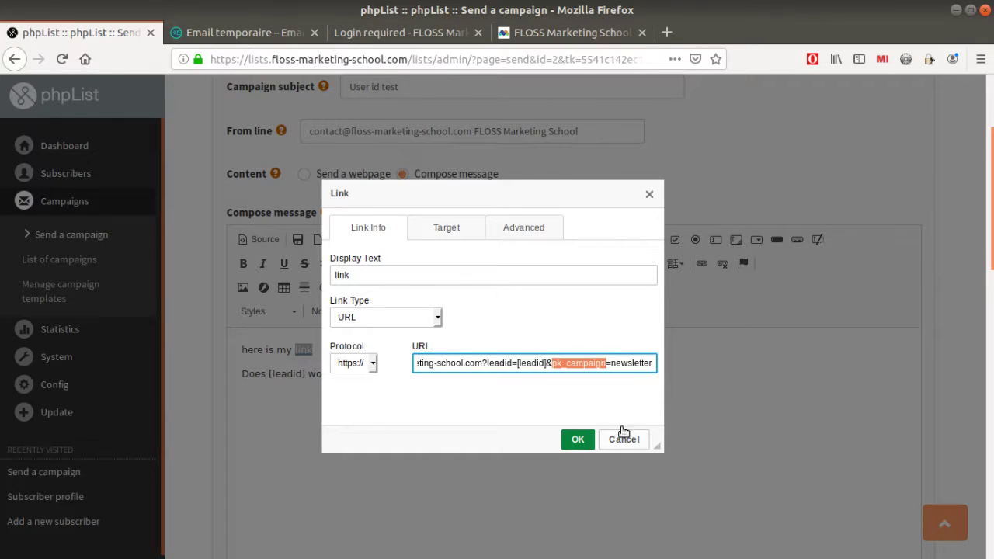
click(632, 365)
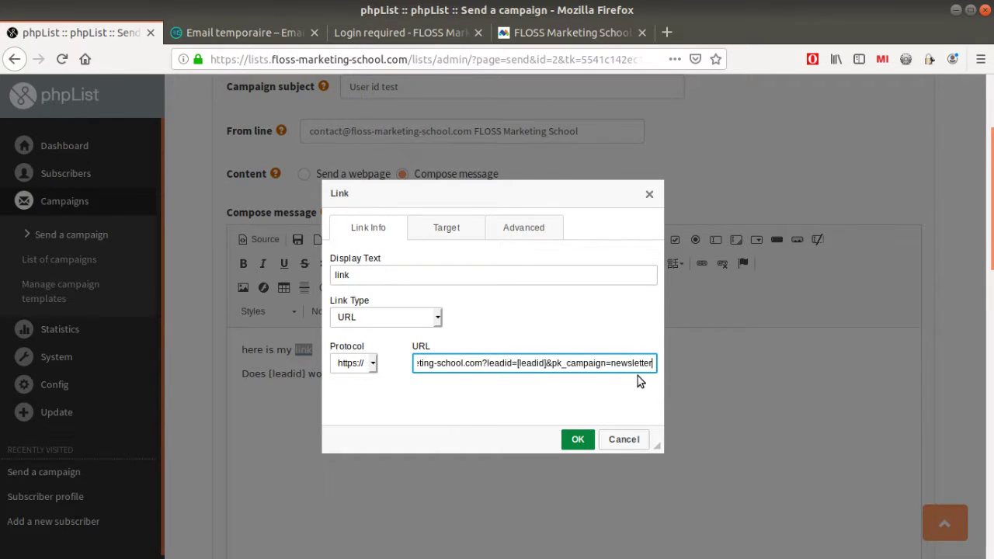
click(578, 438)
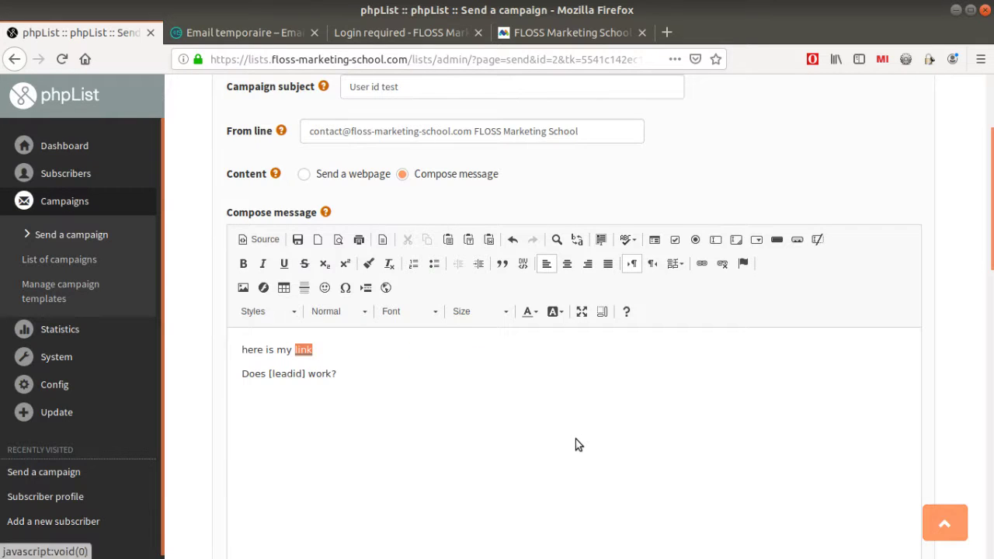
Replace the old Send test recipient with the address copied from Temp Mail.
scroll(450, 426, down, 15)
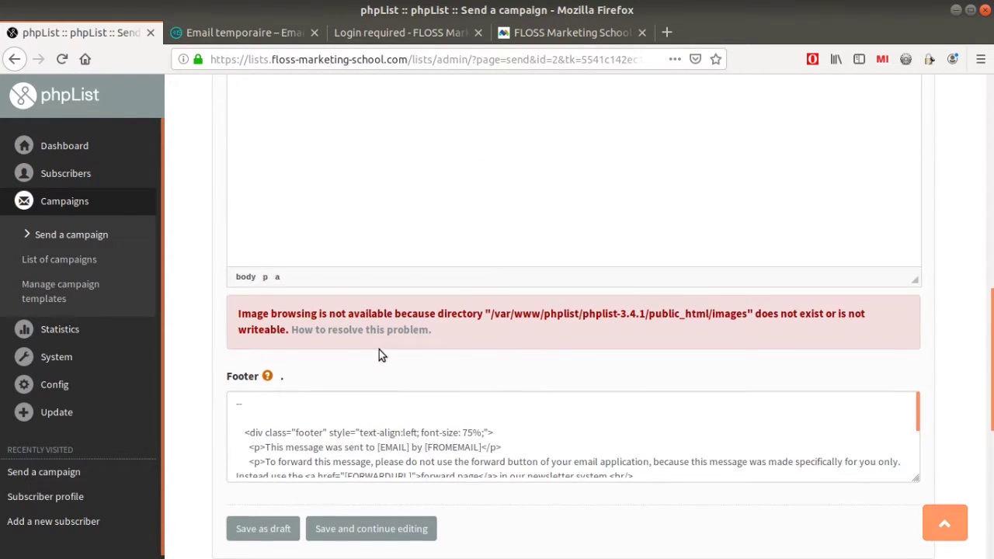
scroll(383, 354, down, 3)
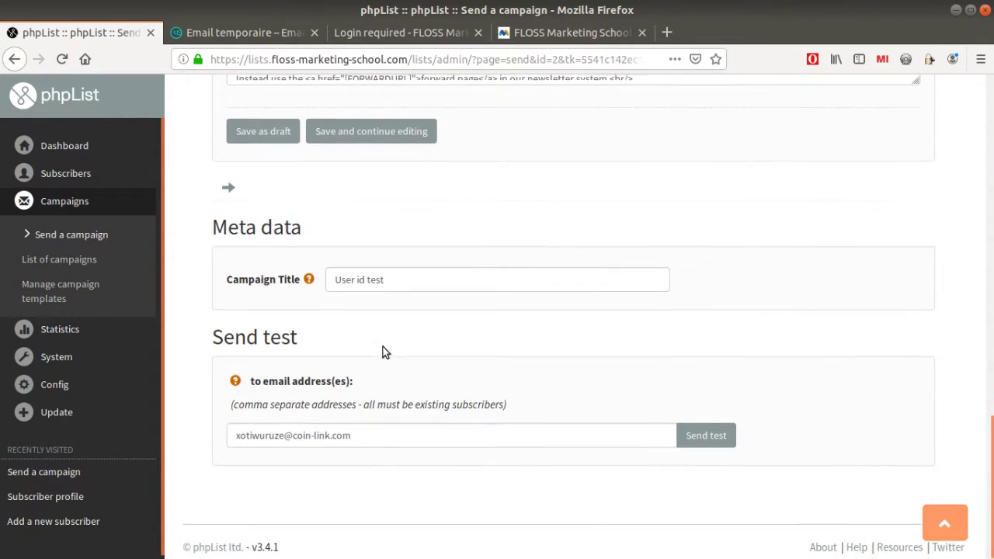
click(372, 435)
click(400, 32)
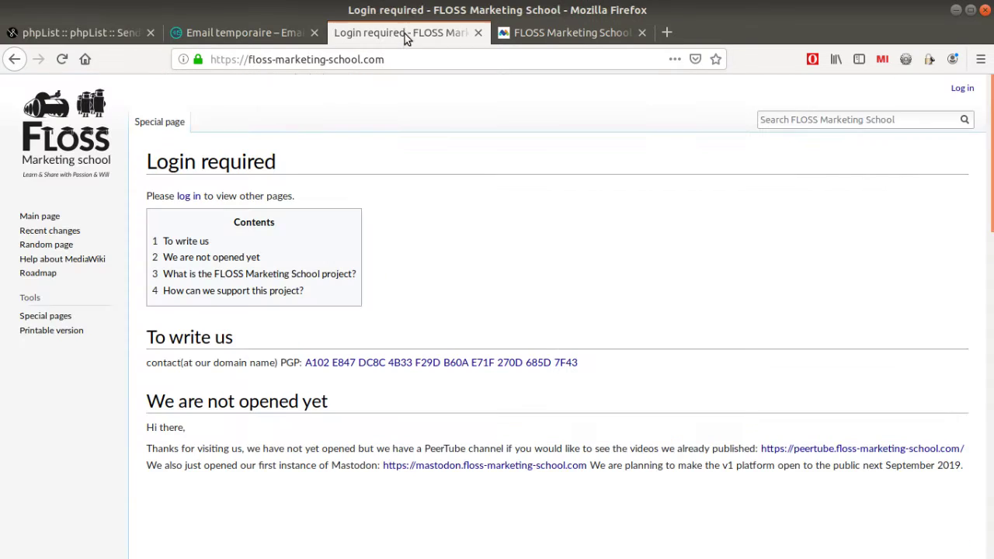
click(272, 35)
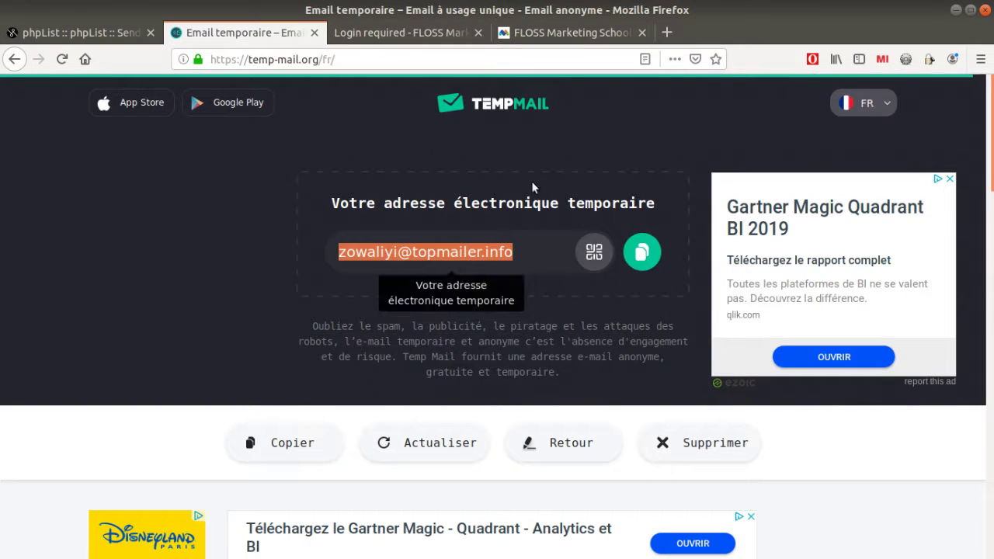
click(642, 251)
click(118, 39)
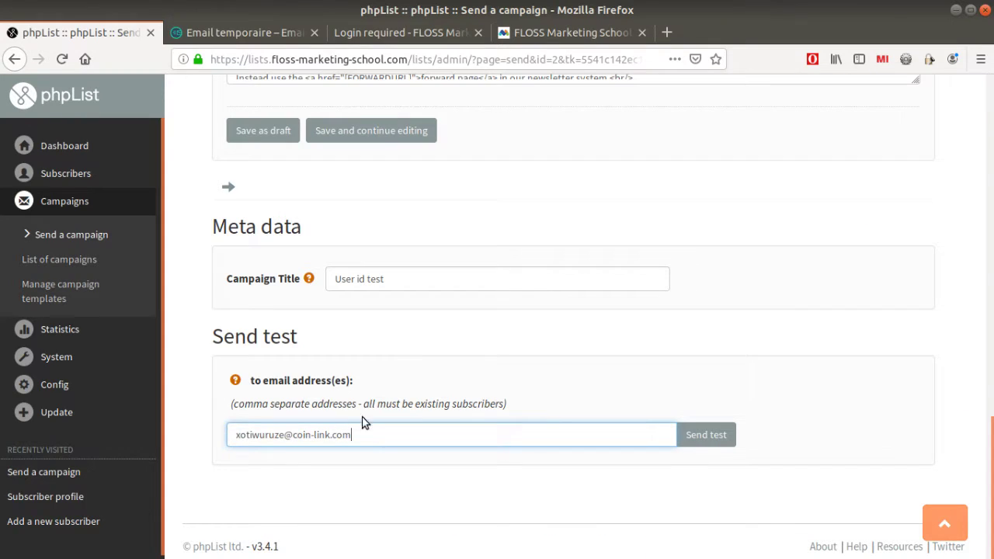
drag(381, 437, 223, 420)
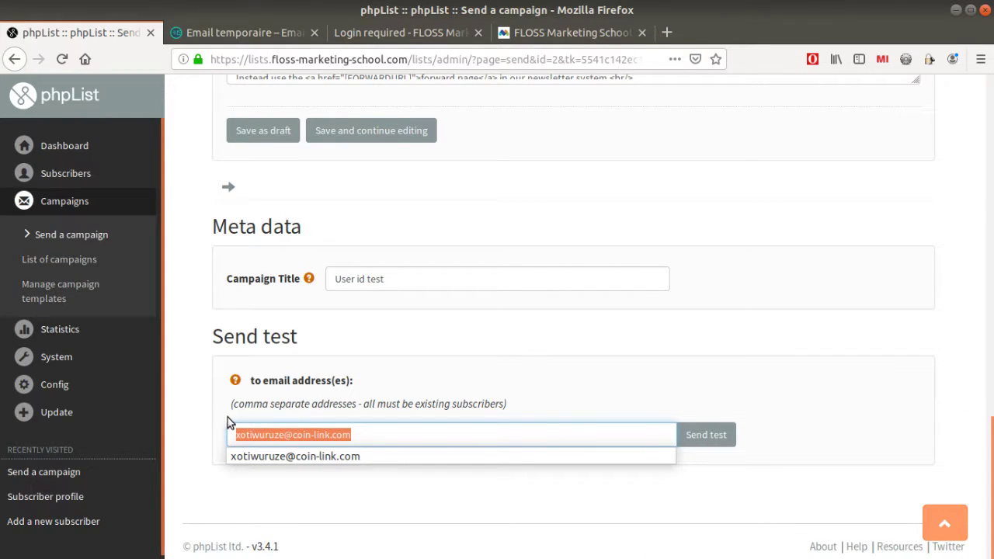
key(ctrl+v)
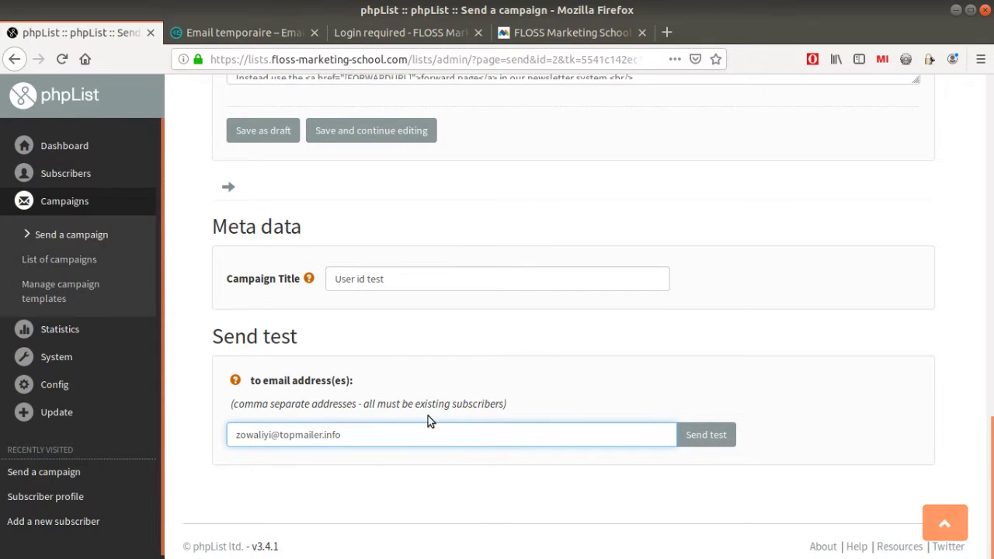
scroll(428, 418, up, 7)
scroll(432, 399, up, 5)
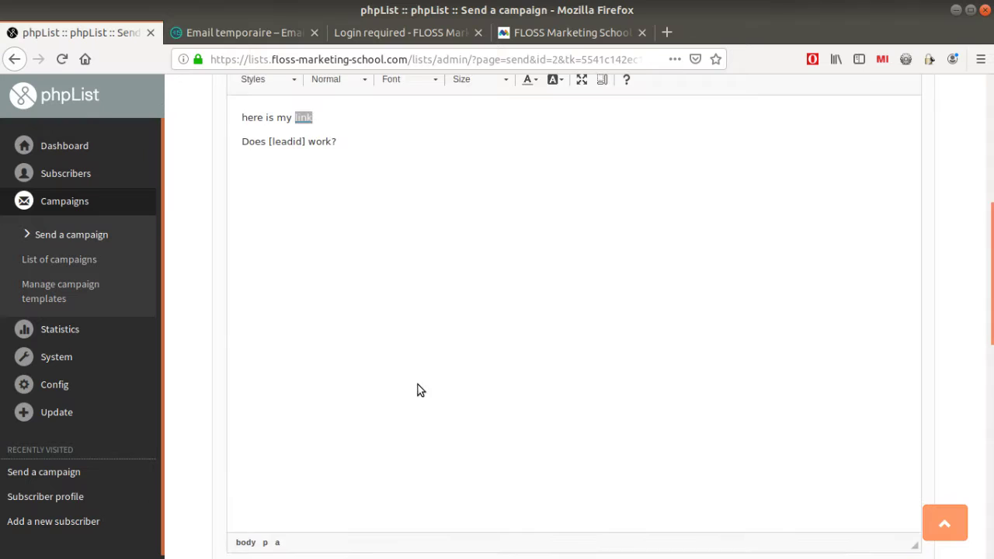
click(302, 285)
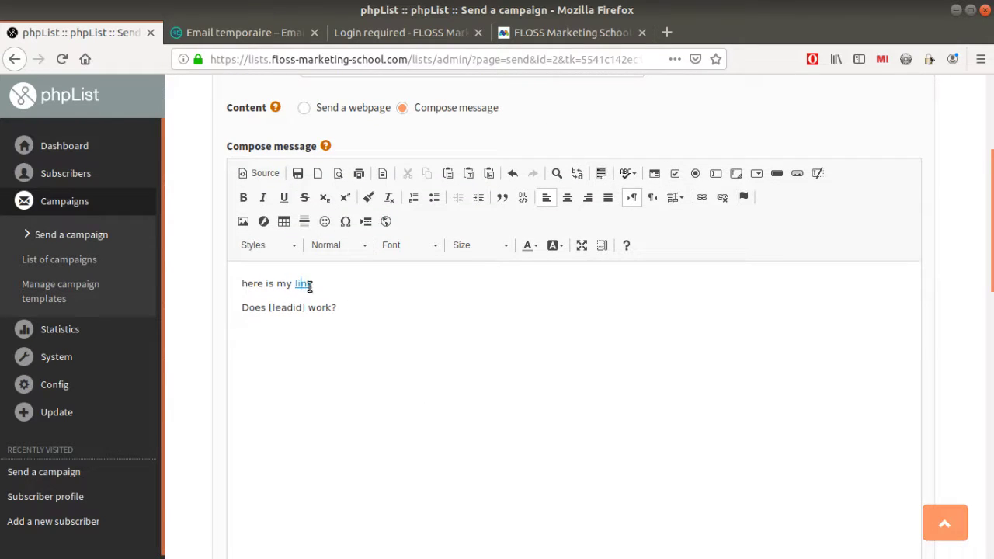
click(698, 201)
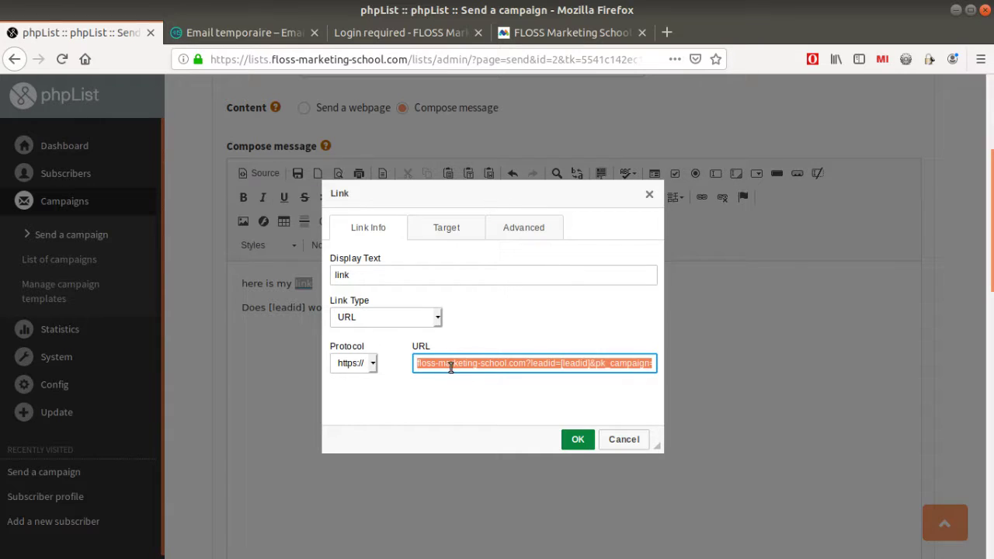
click(561, 363)
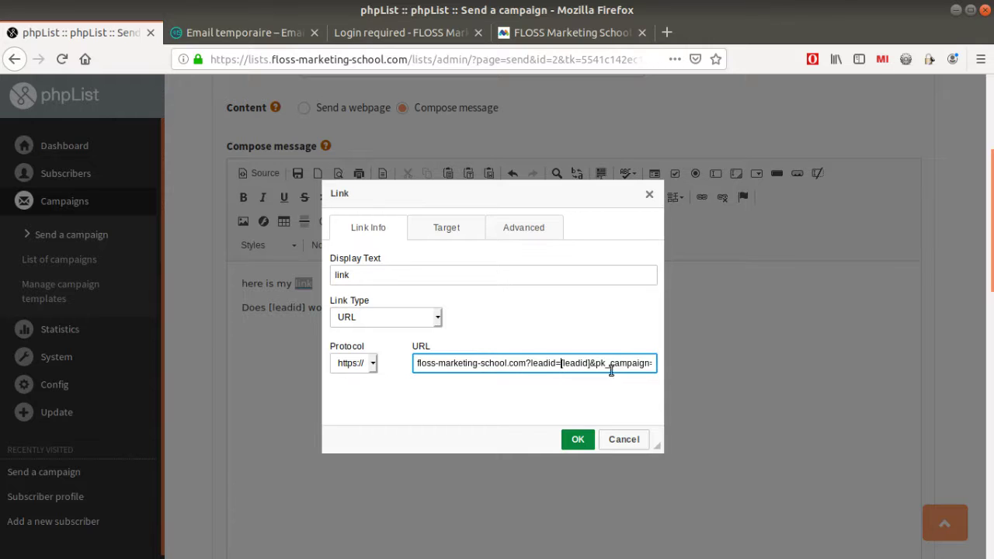
click(632, 442)
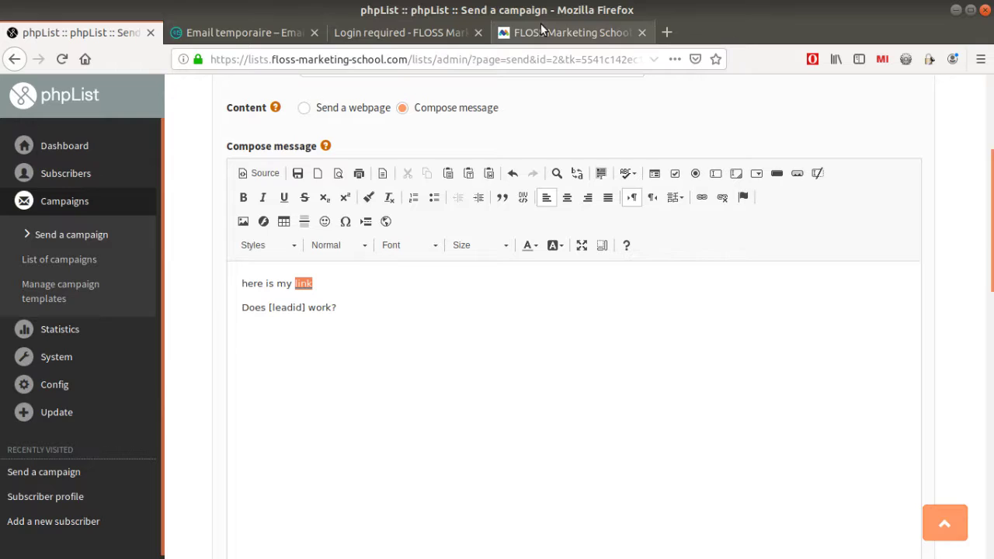
Switch to Matomo and open Tag Manager for the MediaWiki container.
click(566, 32)
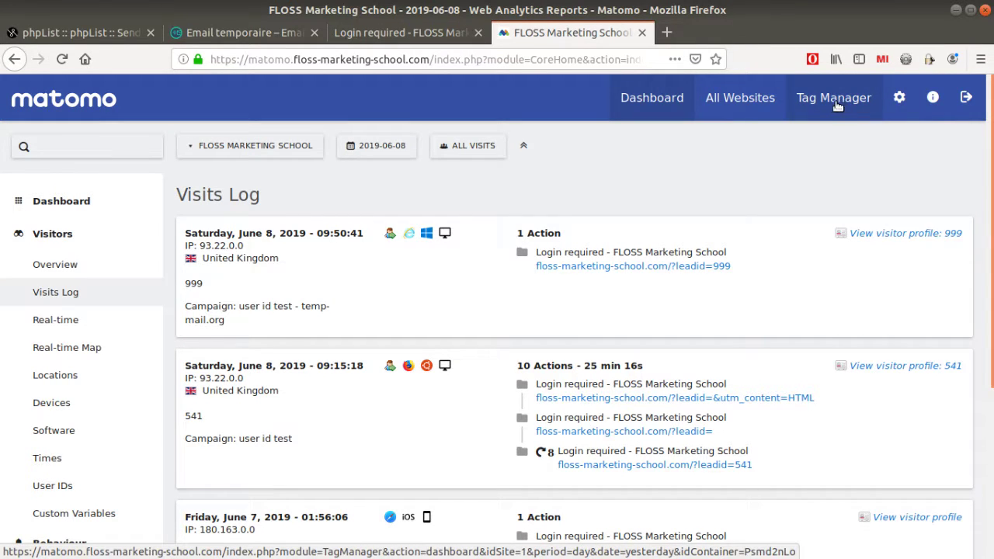
click(830, 101)
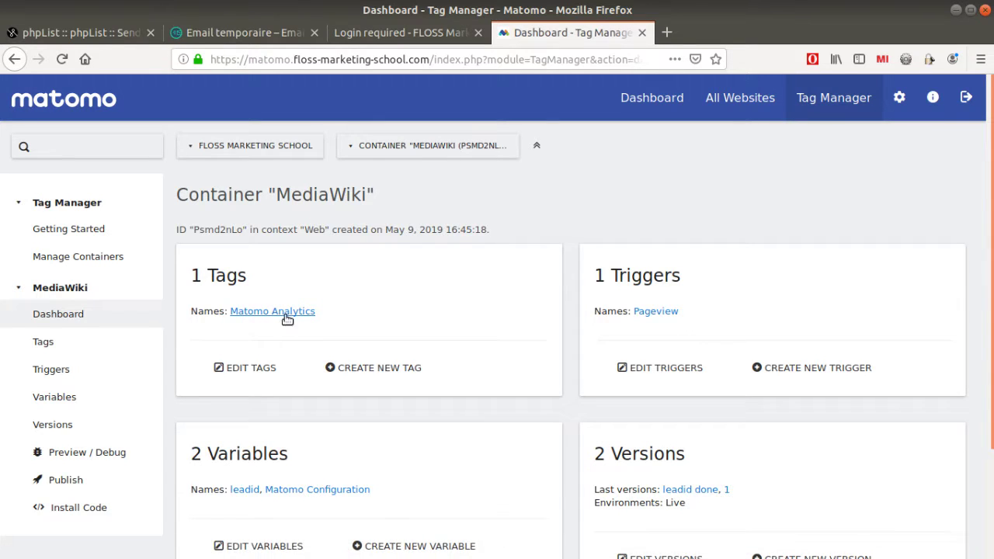
Inspect the Matomo Configuration variable, whose User ID field holds {{leadid}}.
click(105, 405)
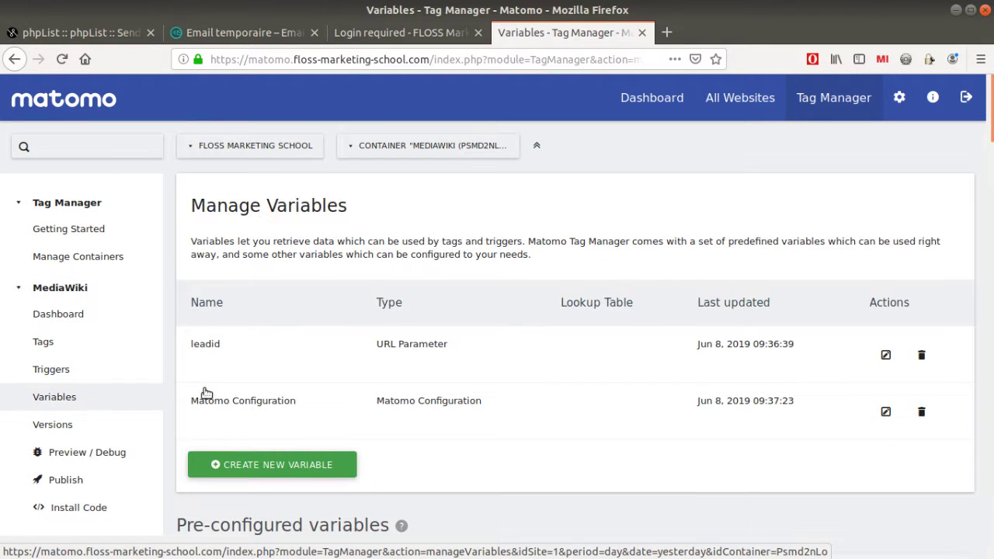
click(879, 416)
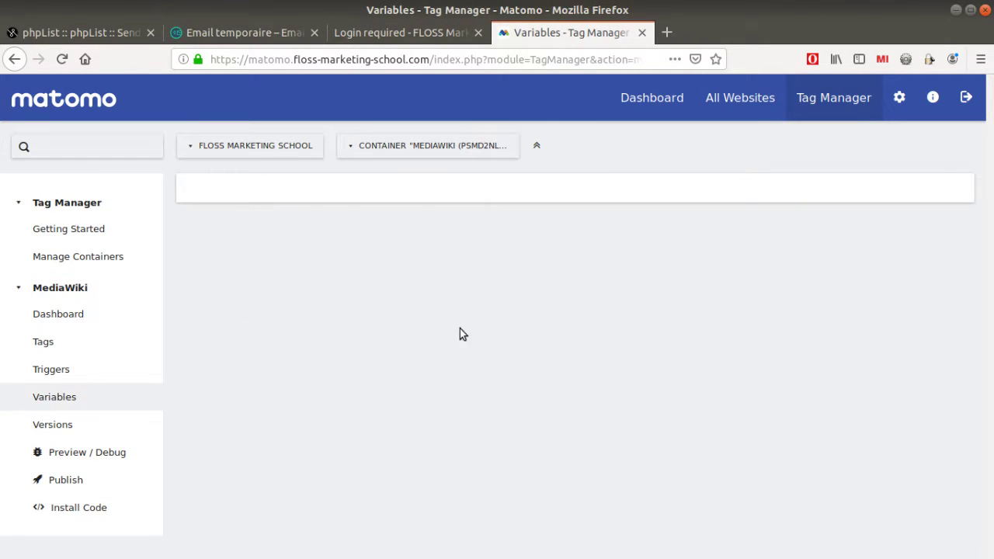
scroll(392, 338, down, 10)
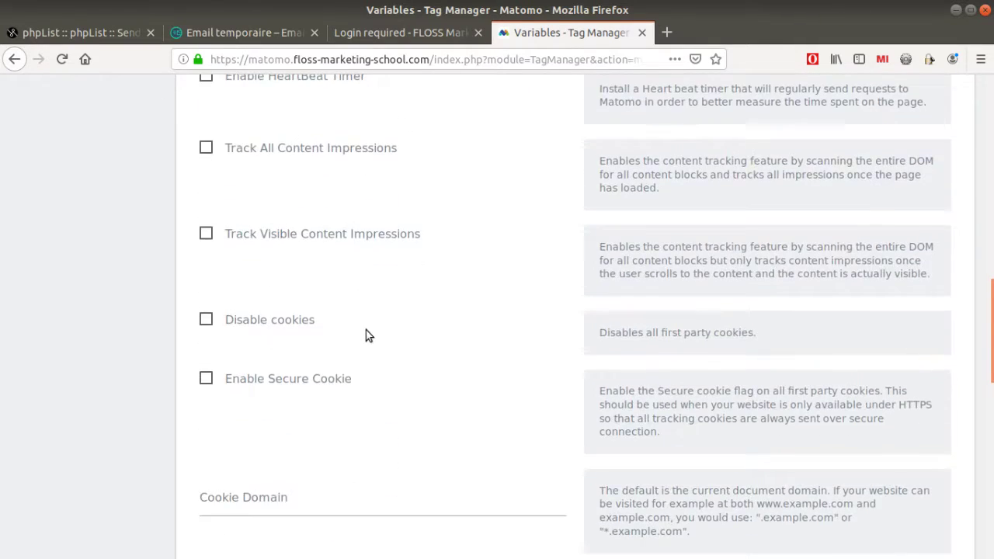
scroll(368, 330, down, 10)
scroll(311, 303, up, 3)
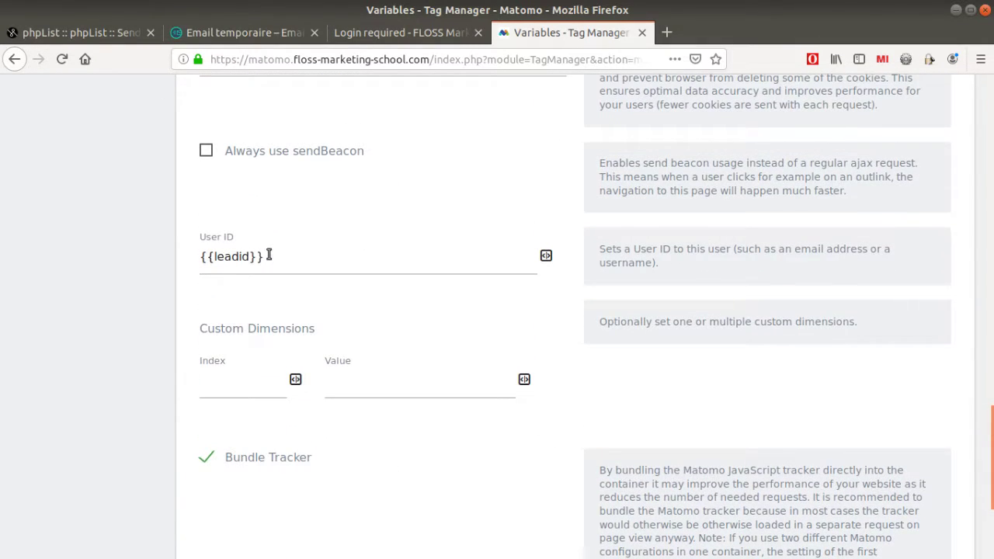
drag(268, 254, 191, 261)
click(205, 243)
drag(267, 256, 194, 261)
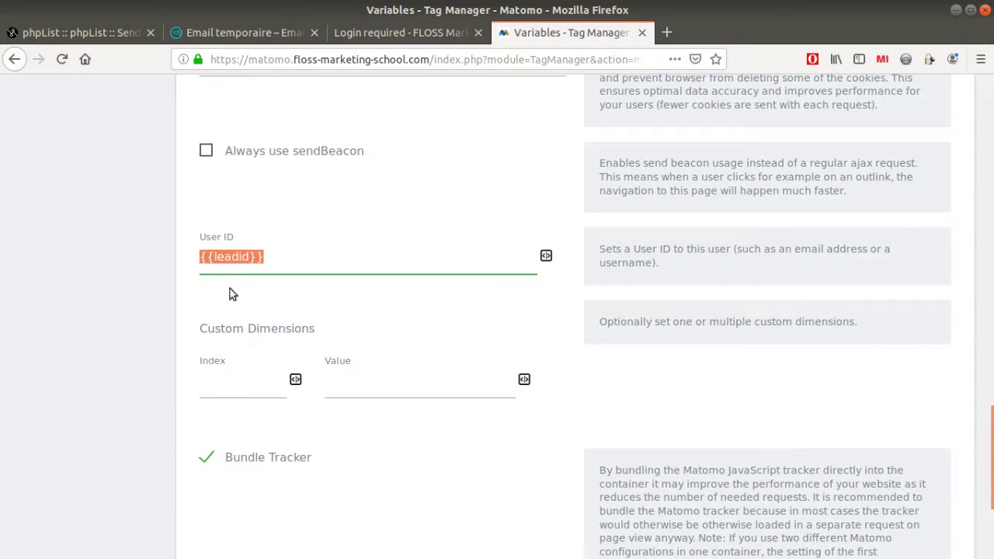
scroll(233, 291, up, 5)
scroll(237, 293, up, 15)
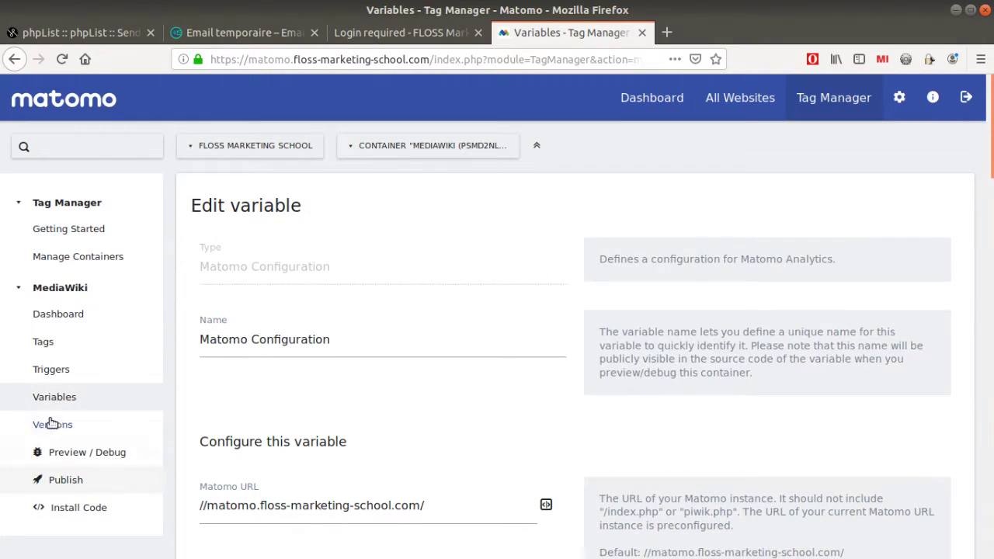
Back in Variables, open the leadid URL Parameter variable's edit form.
click(74, 399)
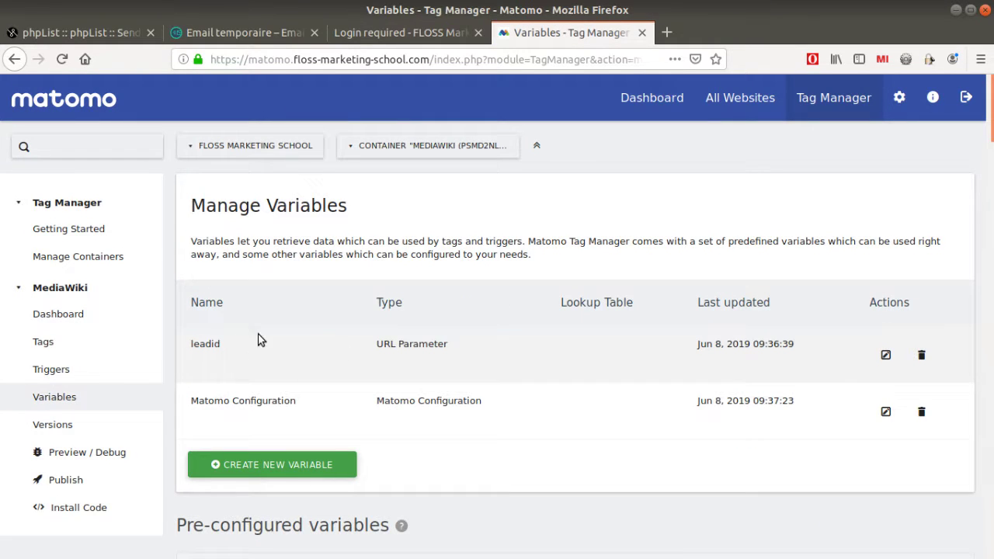
click(885, 355)
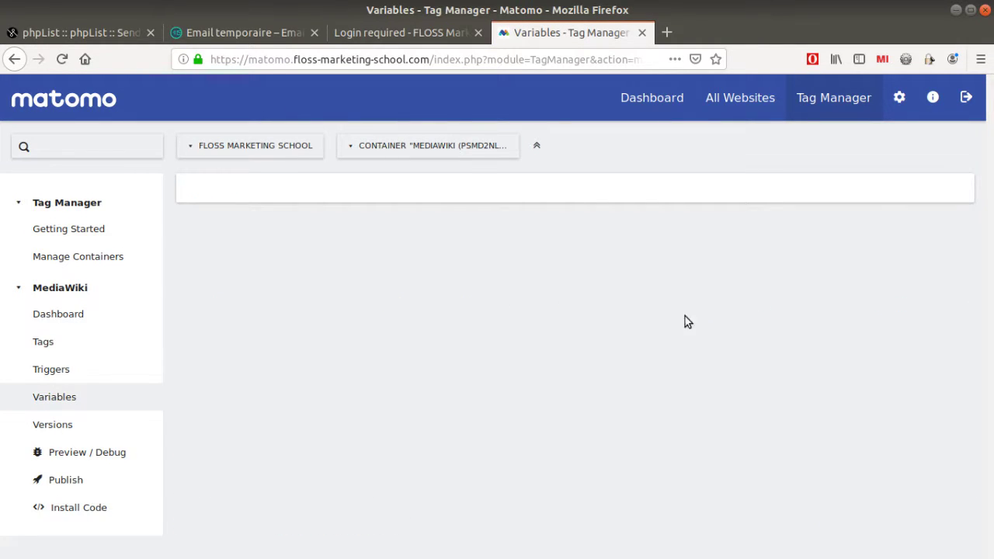
scroll(366, 333, down, 3)
scroll(273, 246, up, 4)
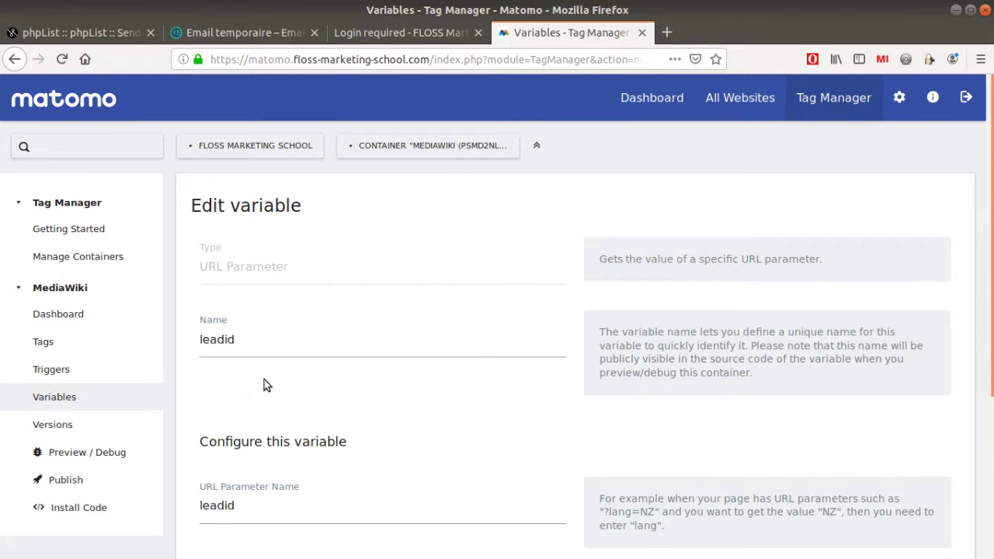
scroll(333, 409, down, 2)
drag(235, 257, 197, 258)
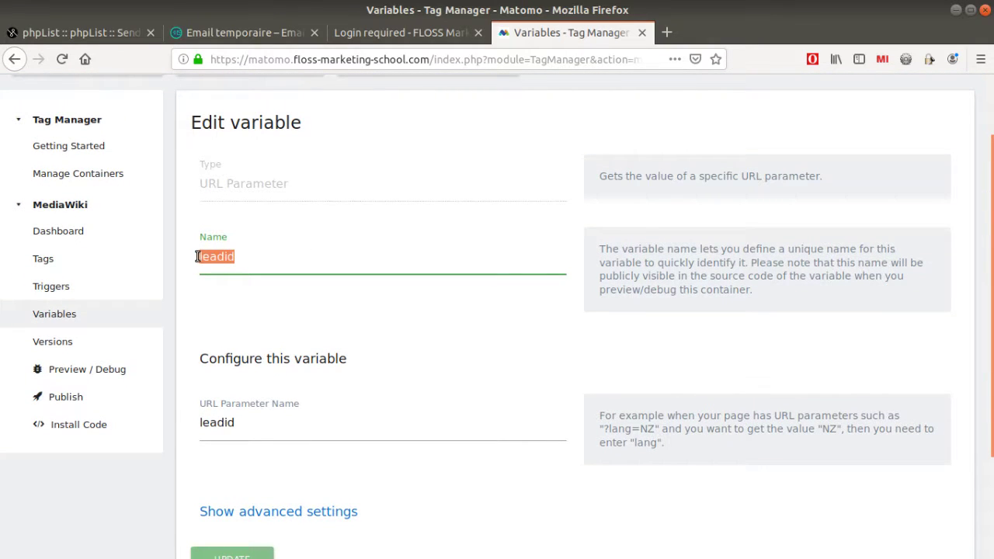
click(263, 39)
click(83, 39)
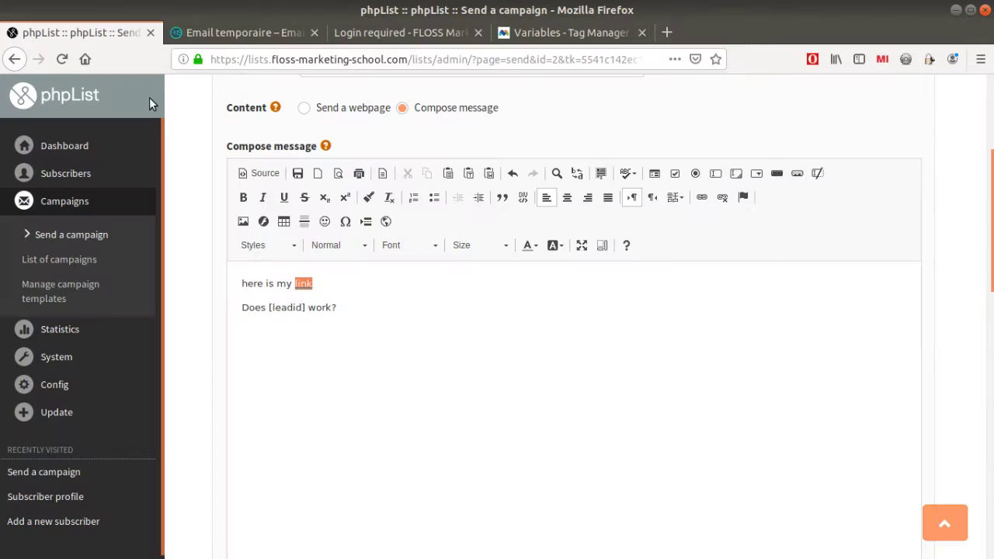
click(701, 198)
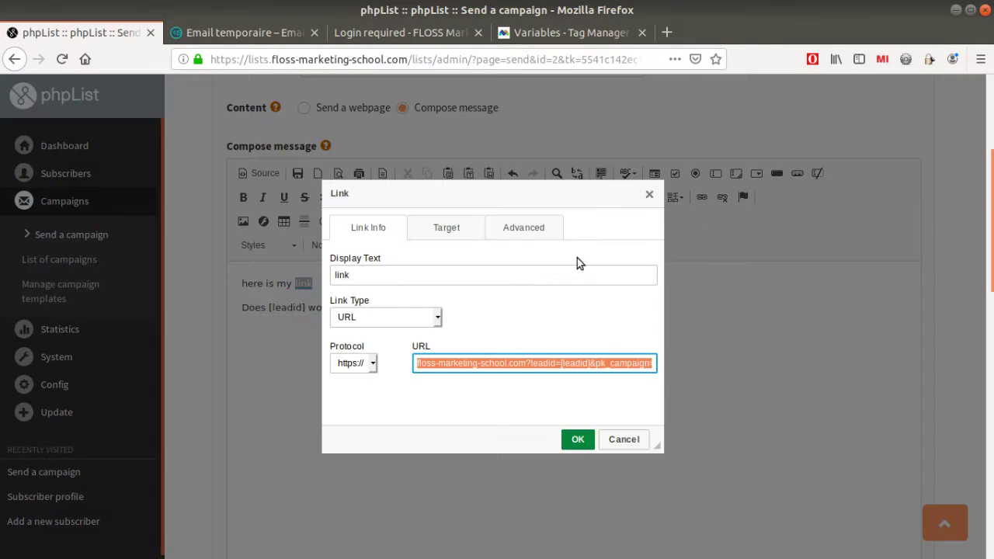
click(533, 362)
drag(532, 362, 553, 362)
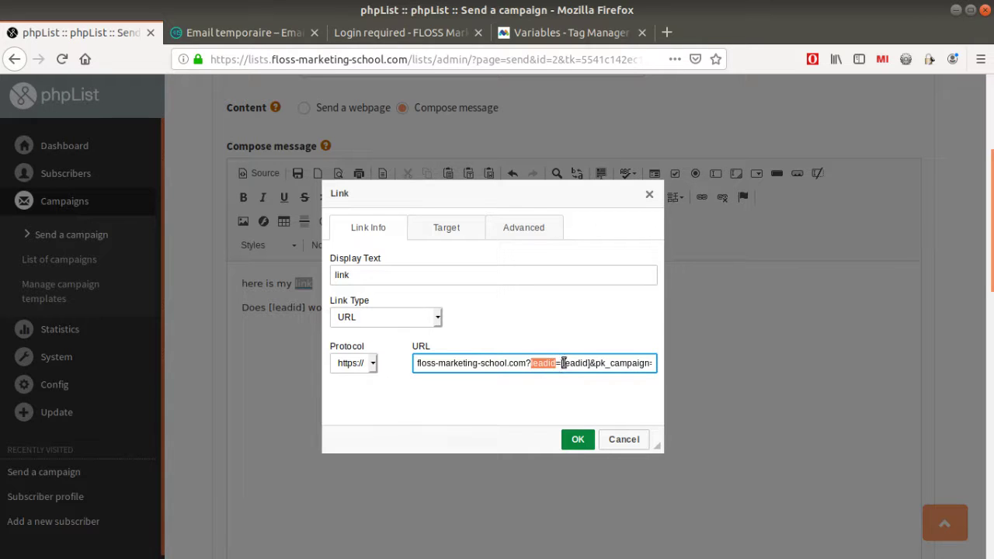
drag(561, 363, 588, 363)
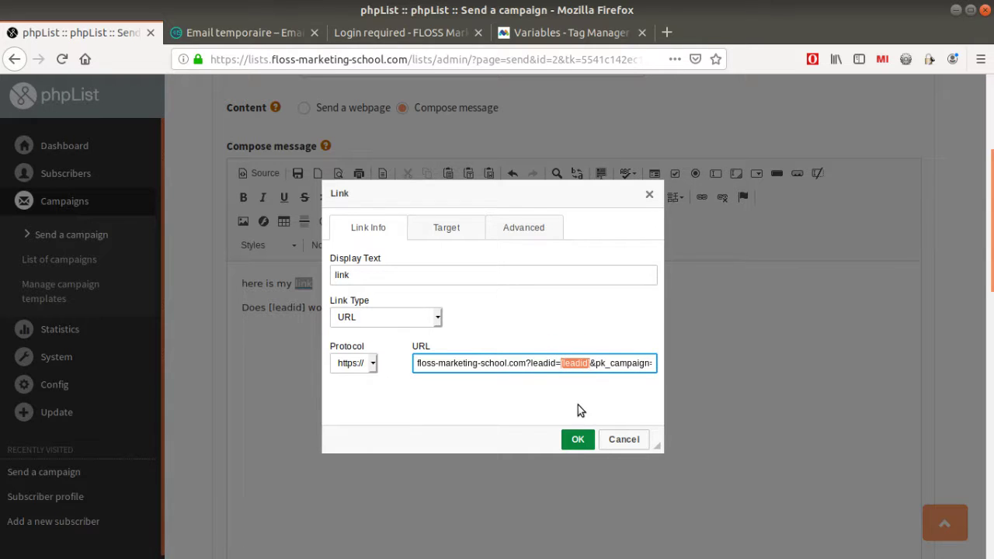
click(523, 32)
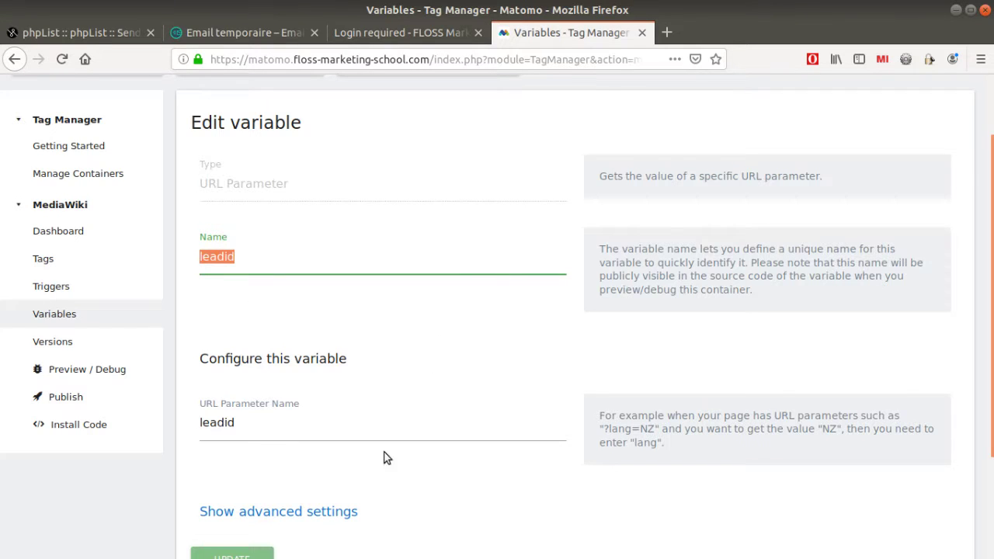
scroll(412, 466, down, 2)
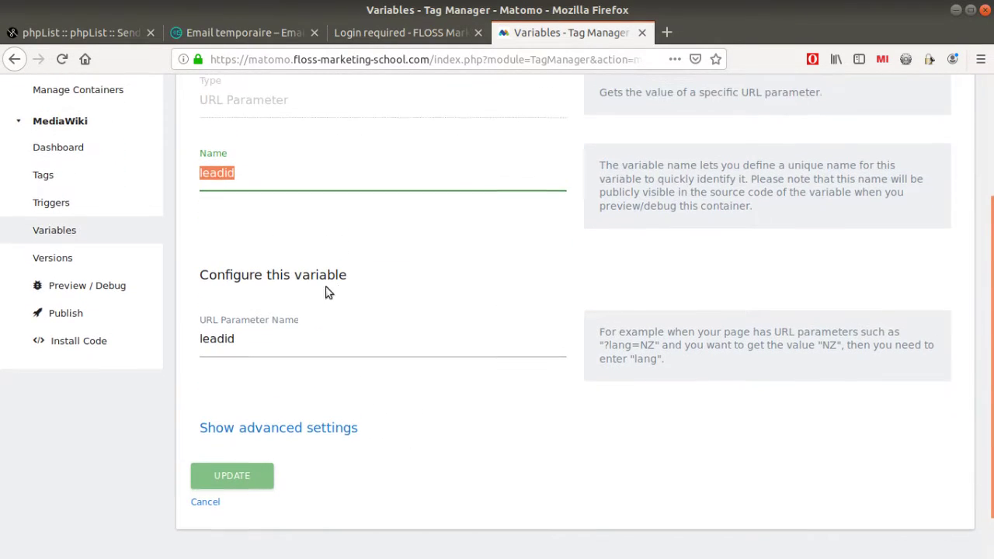
scroll(194, 350, up, 4)
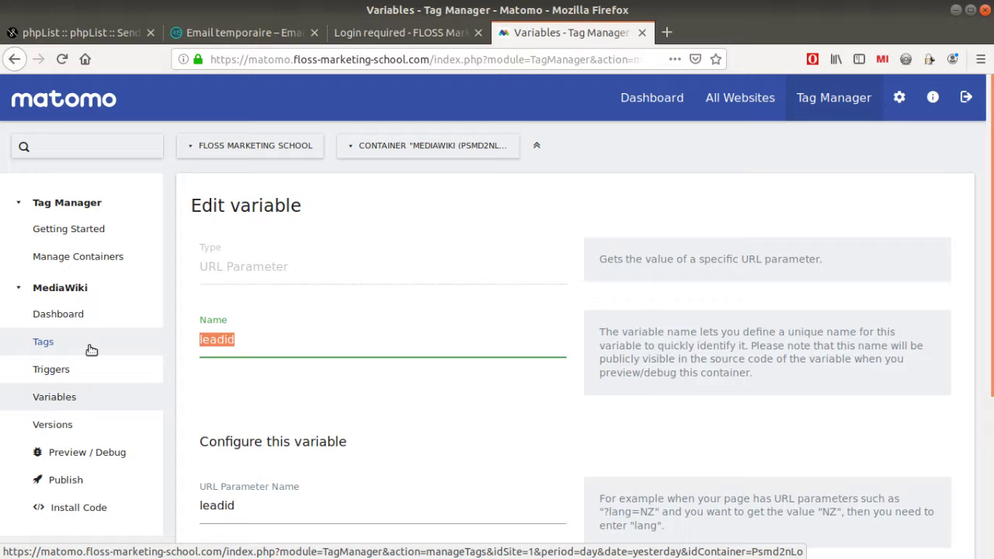
View the container's Tags list, then return to the MediaWiki container dashboard.
click(91, 347)
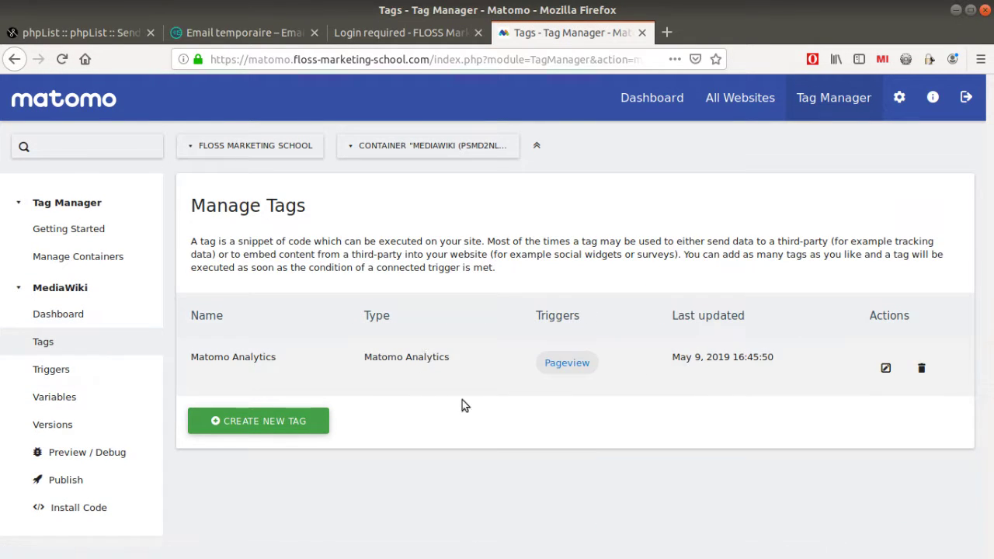
click(81, 325)
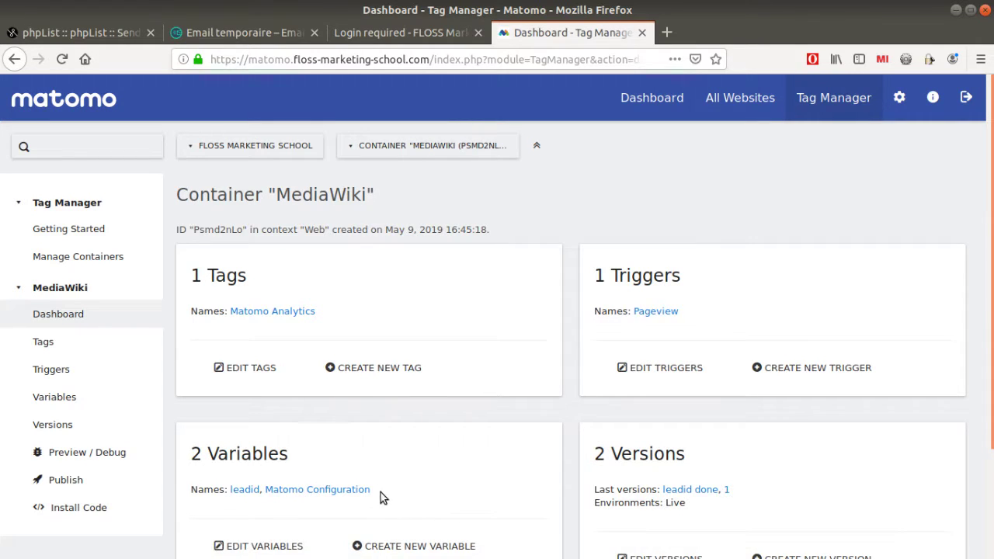
scroll(381, 492, down, 2)
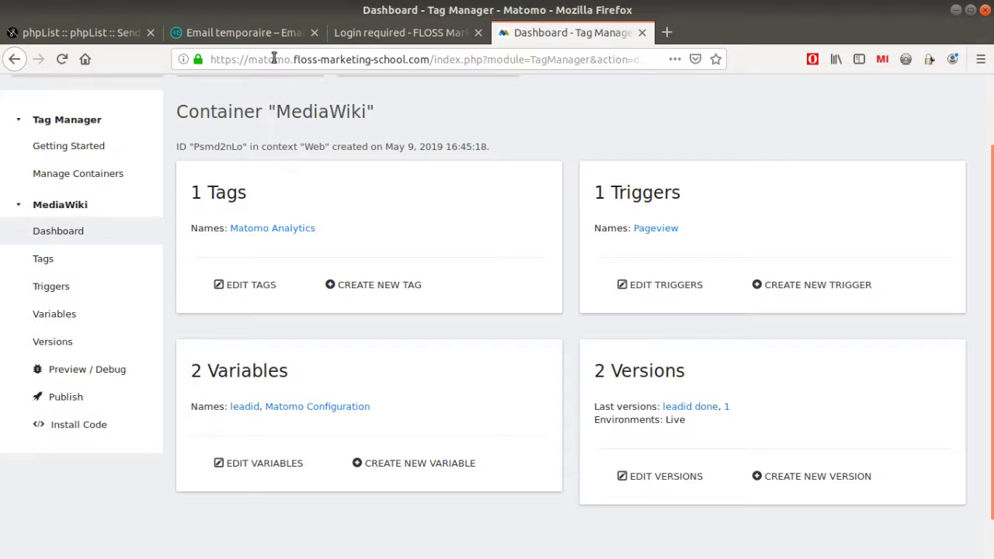
Cancel the Link dialog and send the 'User id test' test email to the Temp Mail address.
click(273, 32)
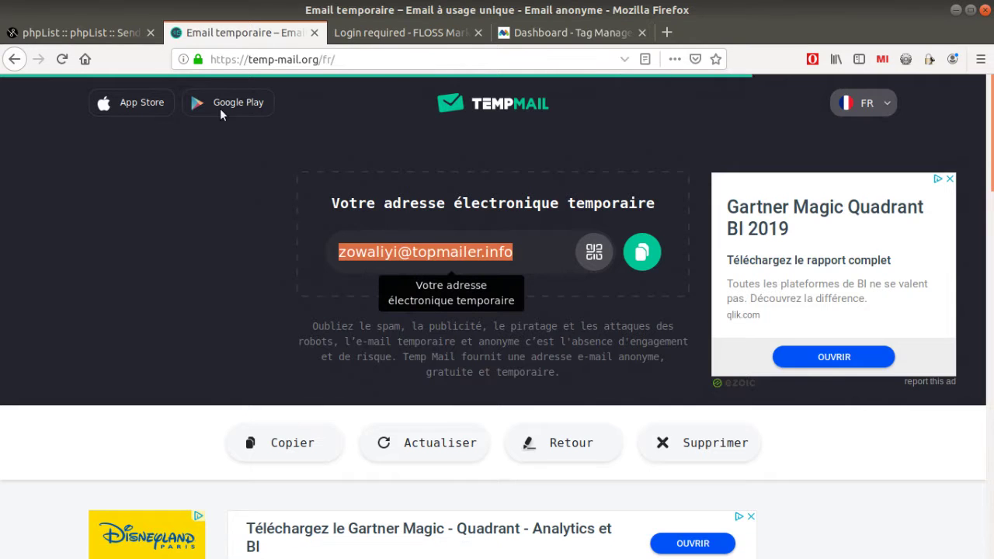
click(93, 37)
click(624, 439)
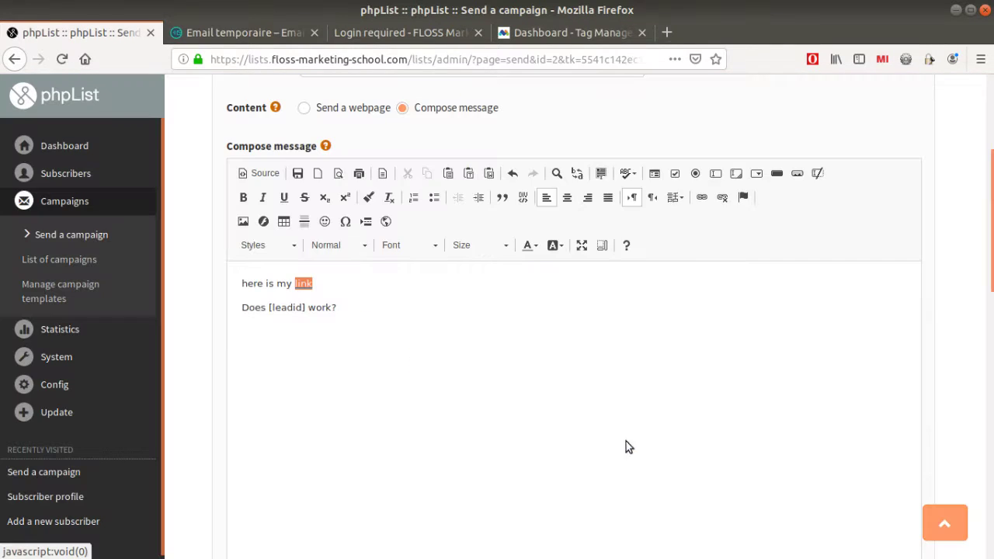
scroll(627, 443, down, 10)
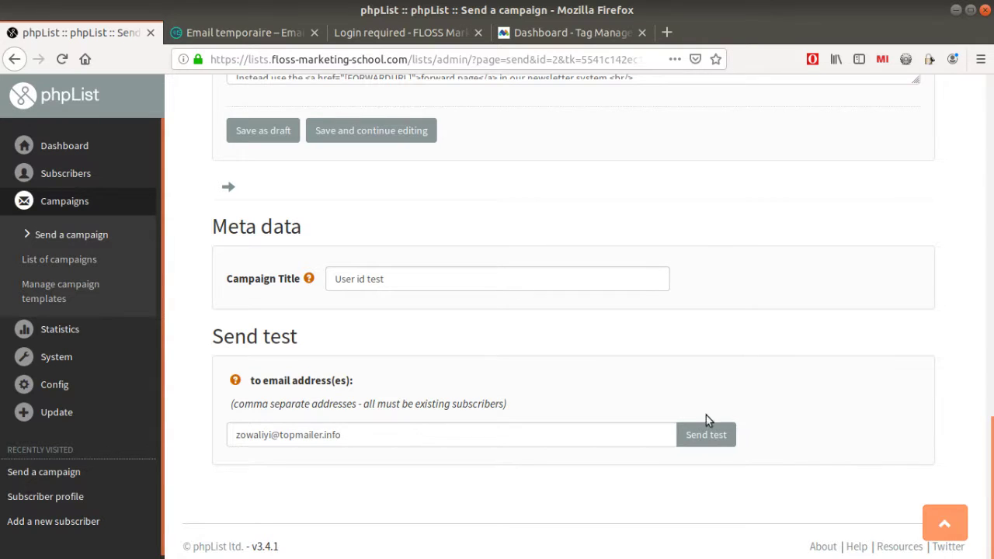
click(708, 441)
click(716, 296)
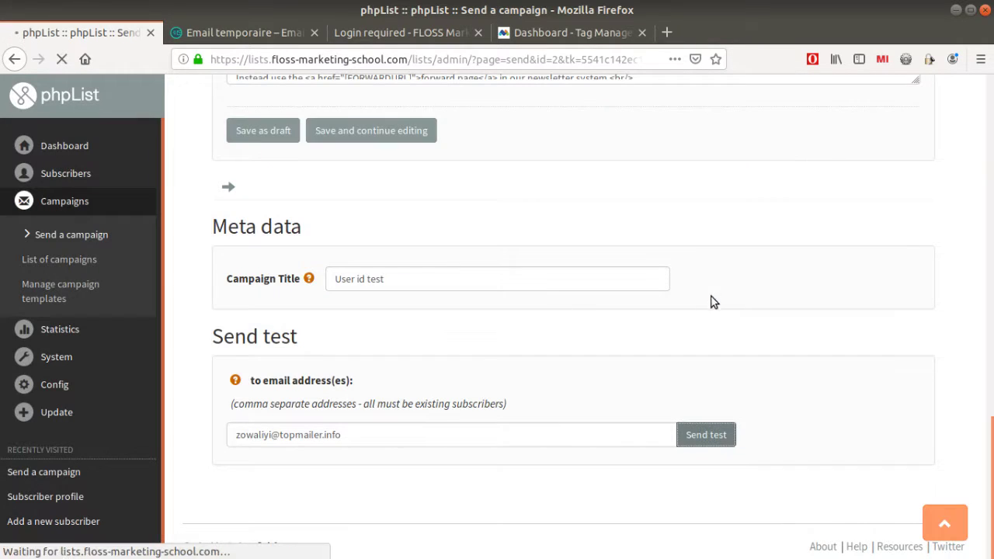
Refresh the Temp Mail inbox to find the 'User id test' email, then return to Matomo.
click(195, 32)
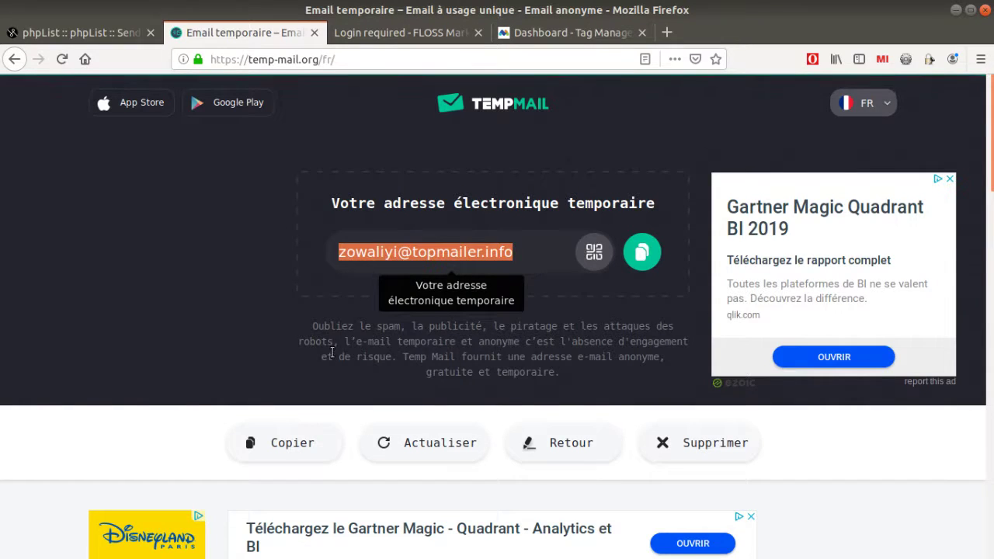
scroll(308, 264, down, 3)
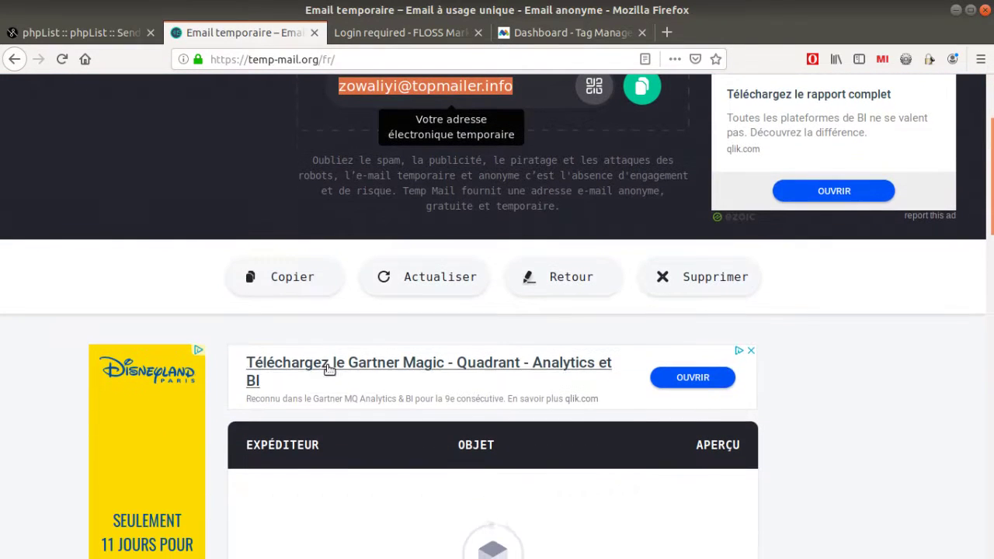
click(420, 291)
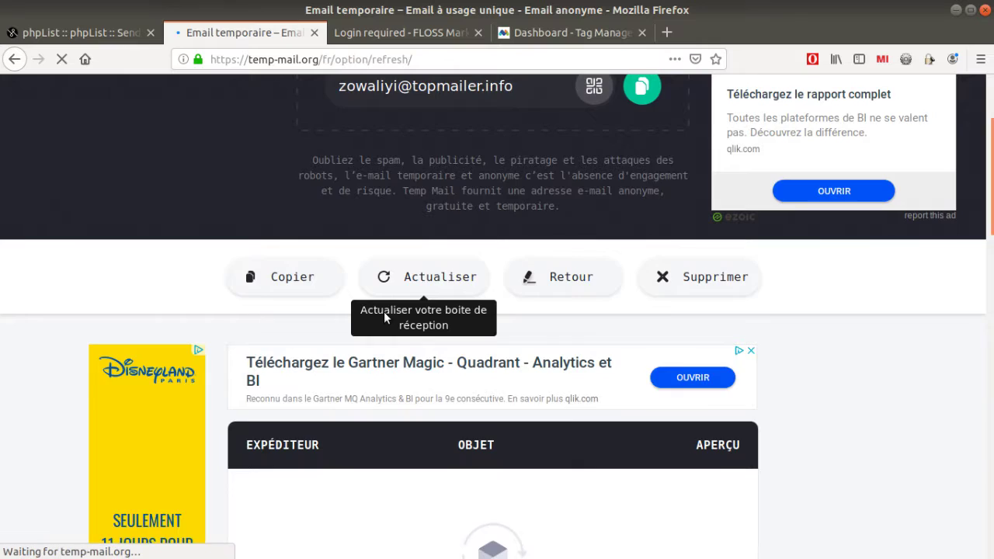
scroll(436, 384, down, 3)
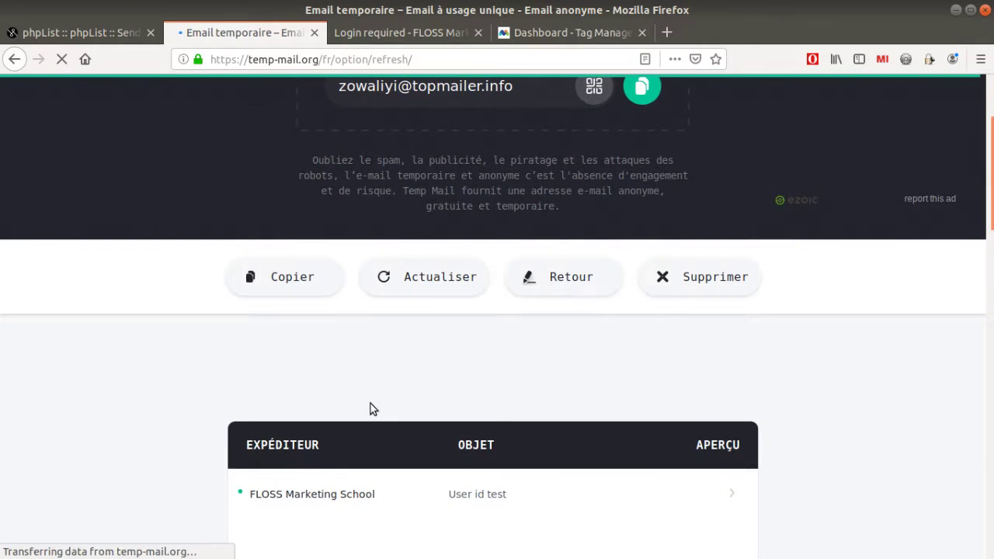
scroll(326, 419, down, 2)
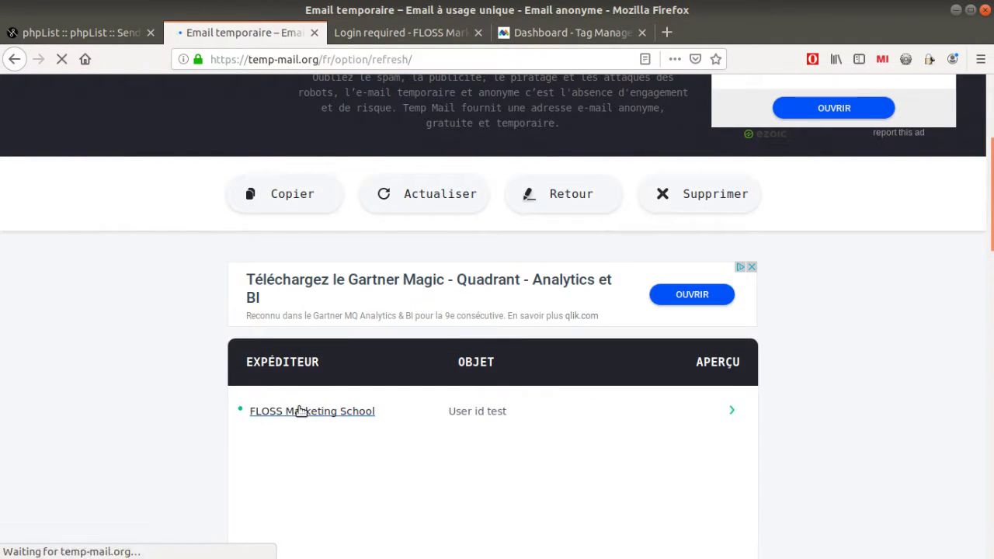
click(568, 31)
scroll(780, 221, up, 2)
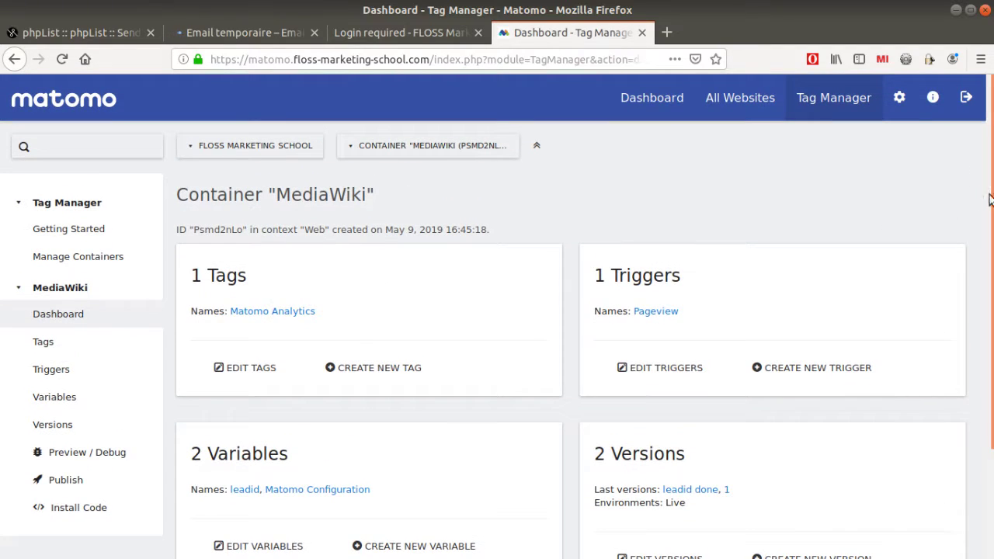
Show the Matomo dashboard reports for 8 June 2019.
click(657, 101)
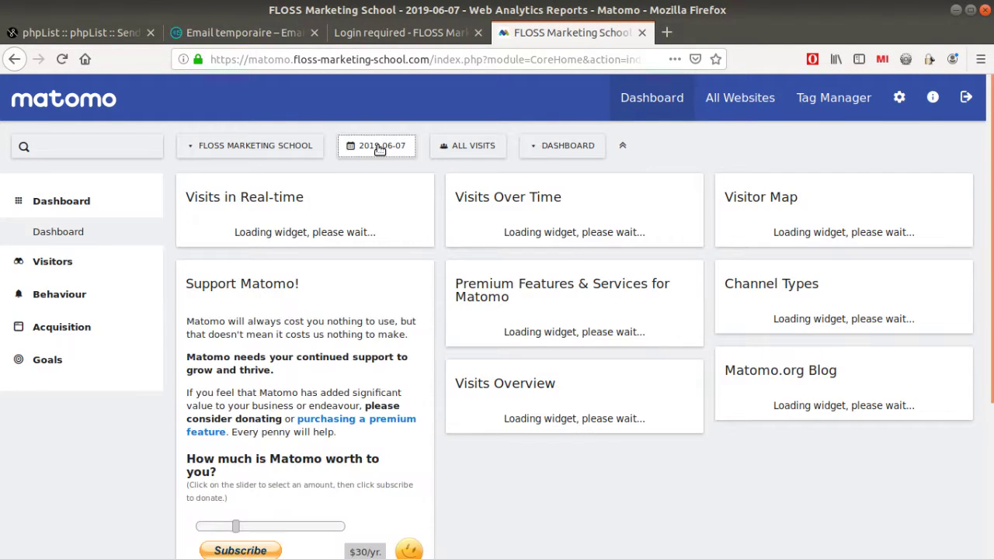
click(380, 151)
click(439, 230)
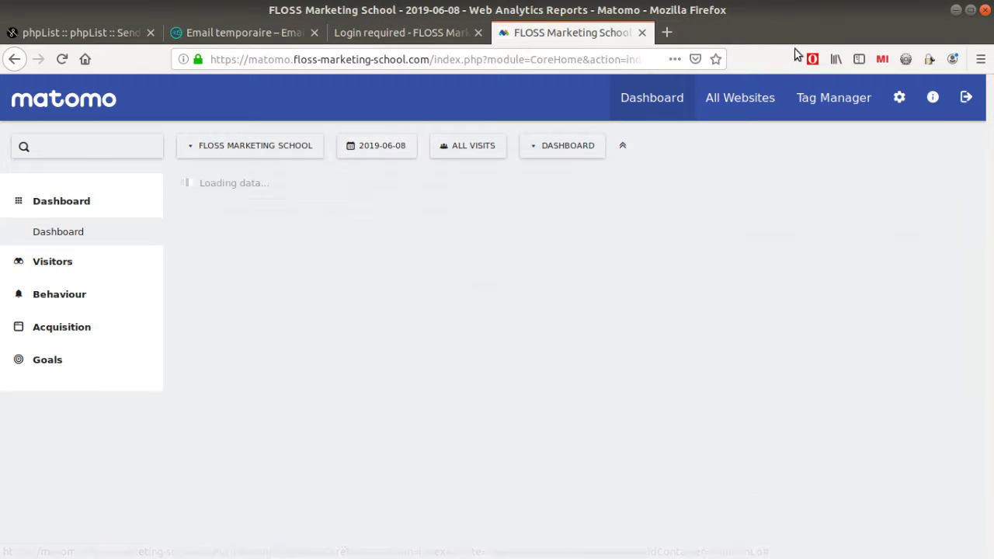
Open the Visitors > Visits Log report, then return to the Temp Mail inbox.
click(114, 263)
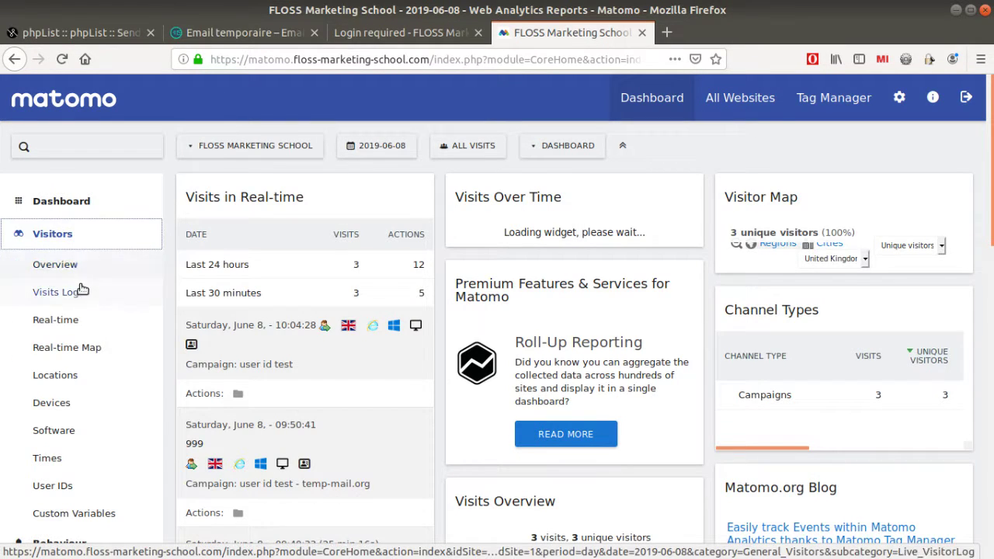
click(71, 292)
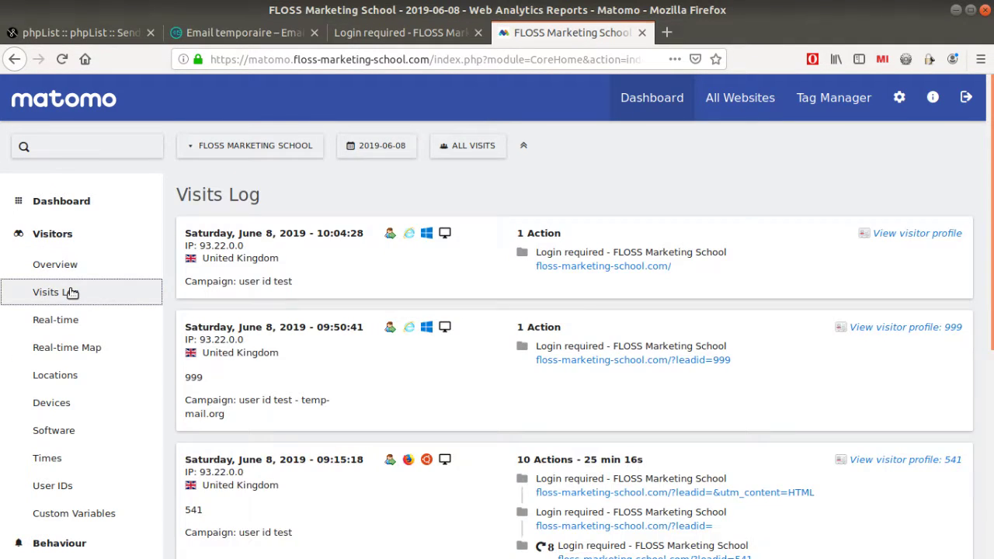
drag(191, 281, 185, 281)
click(206, 281)
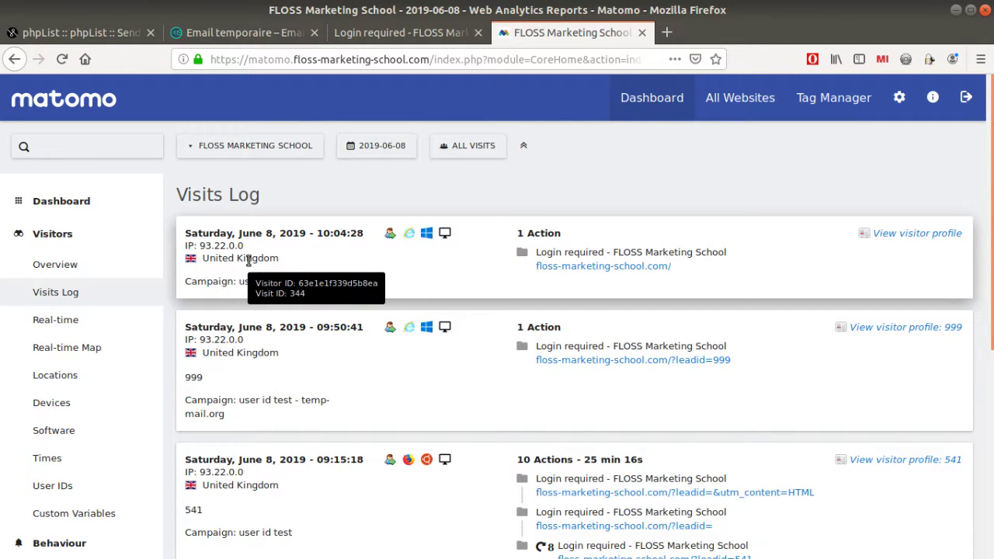
click(247, 32)
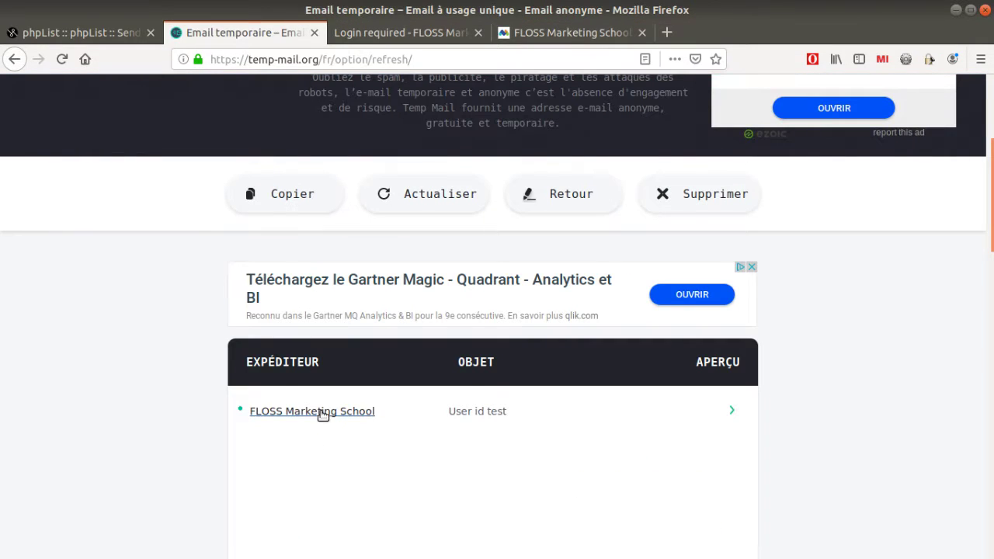
Open the User id test email and follow its link to the FLOSS Marketing School page.
click(323, 413)
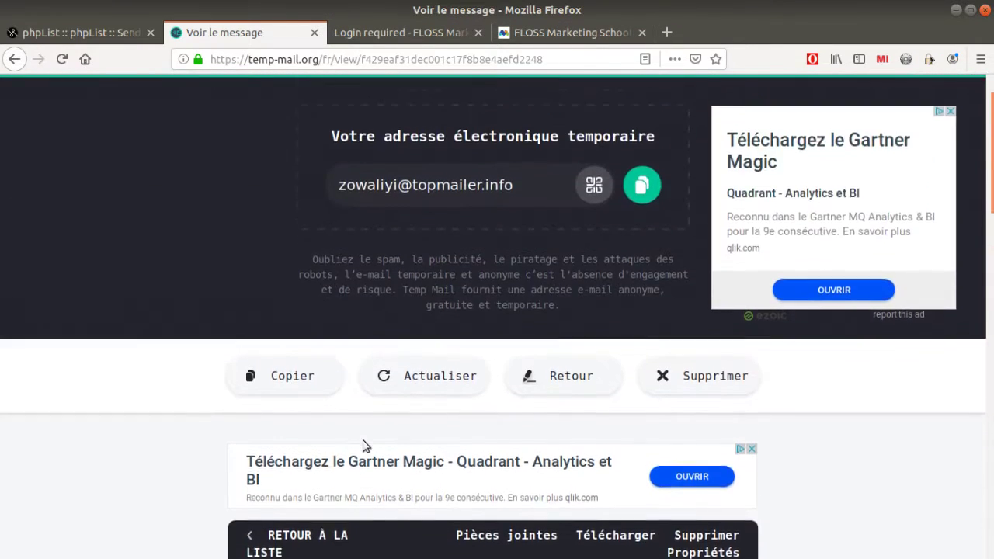
scroll(371, 433, down, 3)
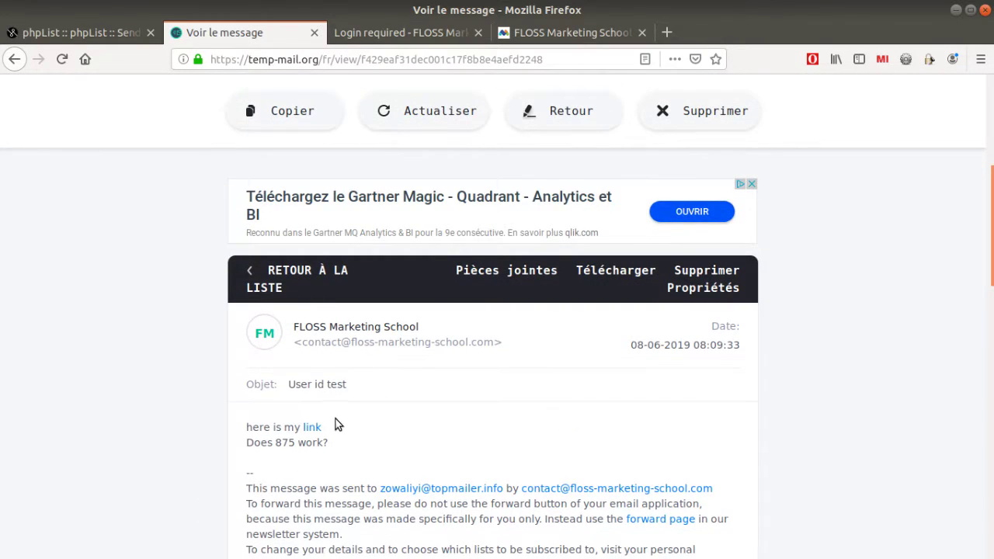
scroll(336, 425, down, 1)
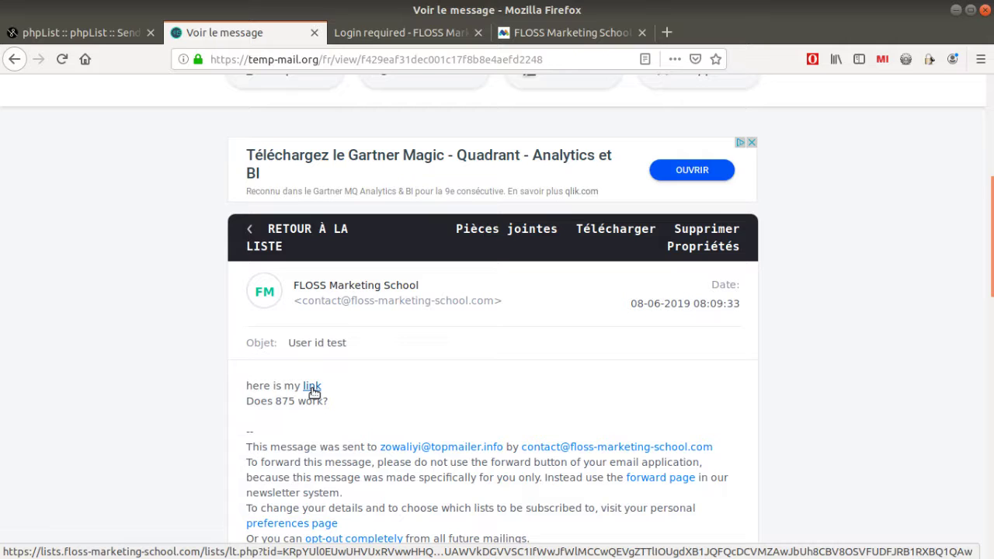
click(312, 387)
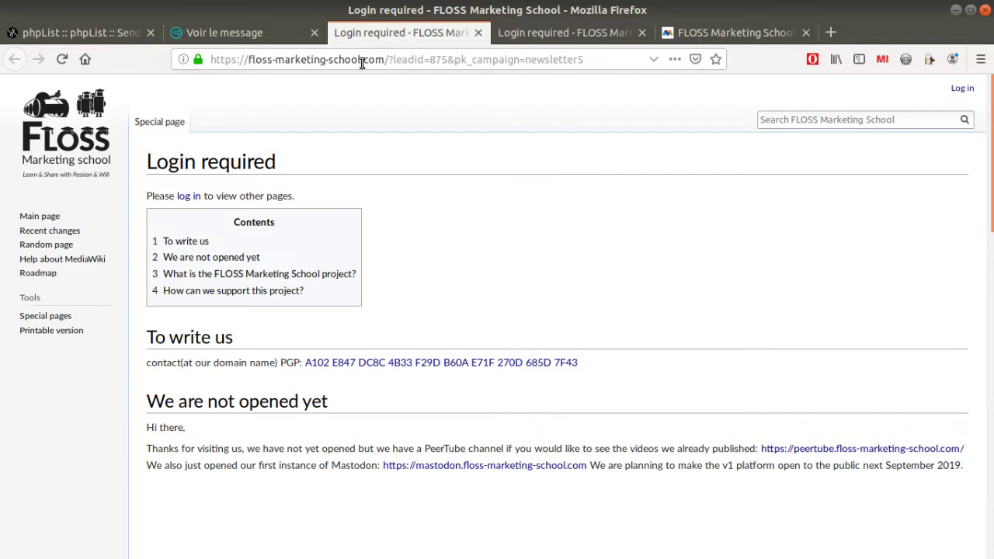
Highlight '?leadid=875', then just '875', in the landing page's address bar.
drag(384, 60, 449, 56)
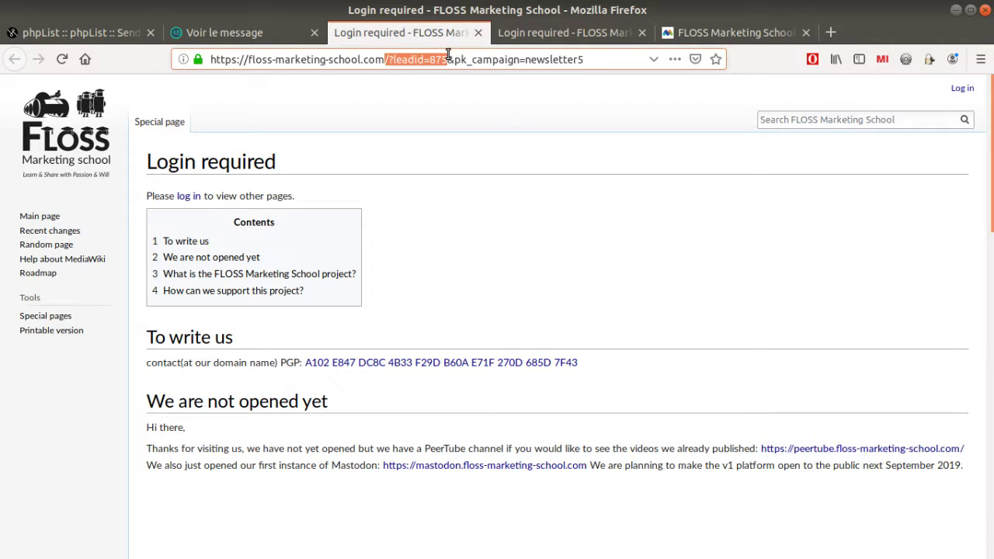
click(429, 58)
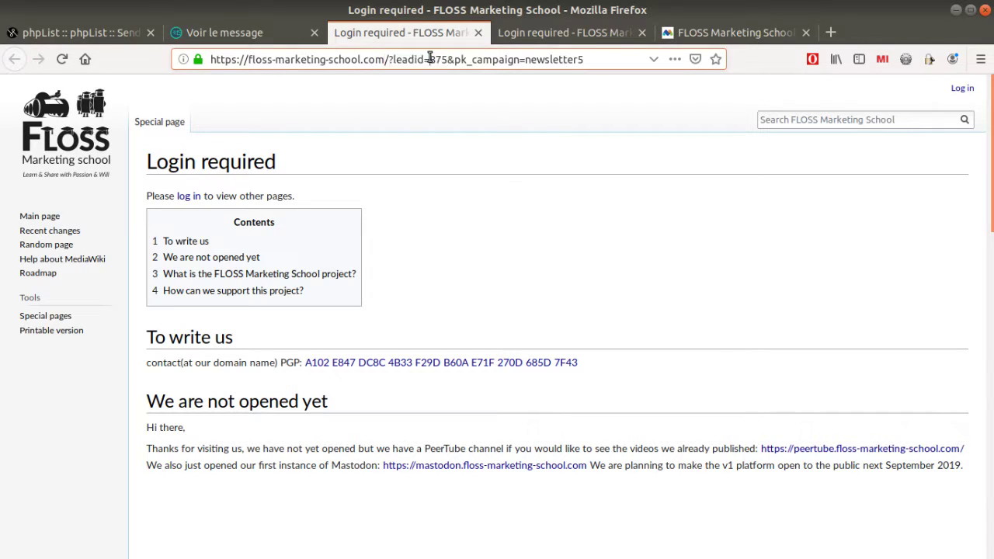
drag(431, 60, 448, 59)
Reload Matomo's Visits Log and highlight User ID 875 on the new 10:10:14 visit.
click(734, 33)
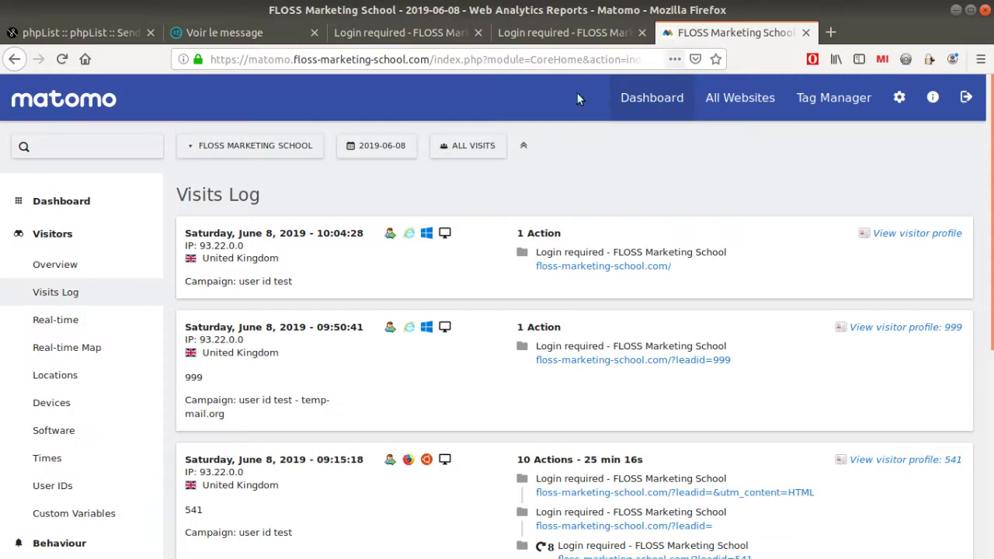
click(62, 60)
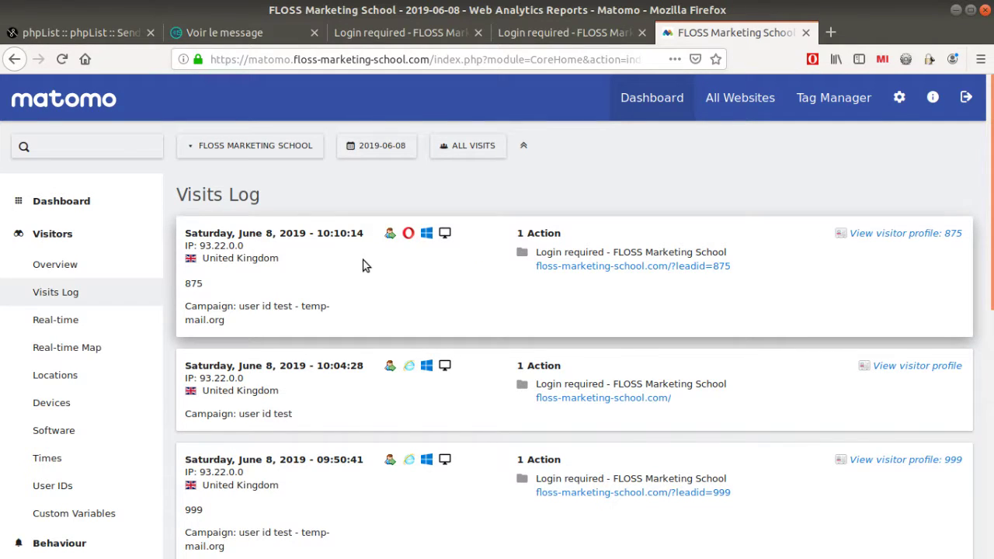
mouse_move(411, 241)
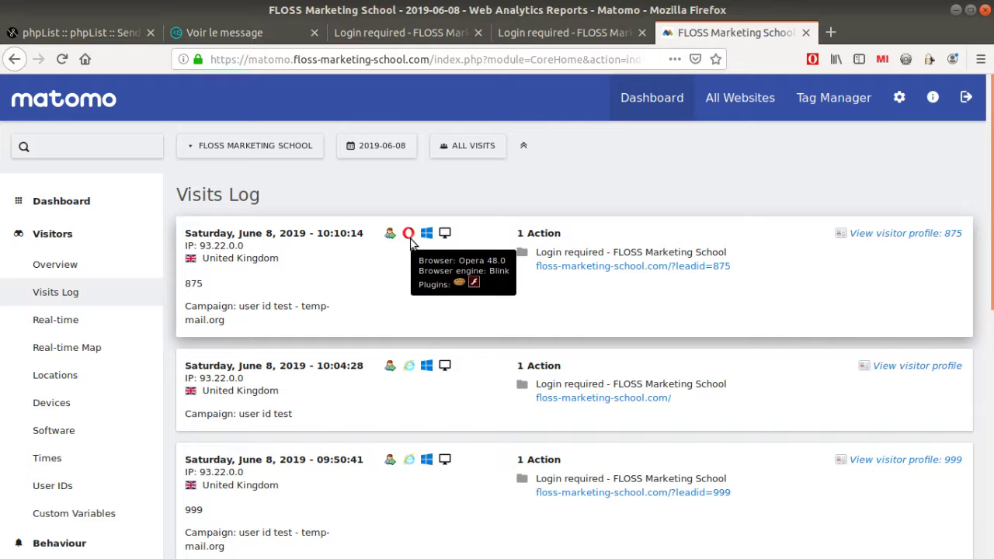
double_click(195, 285)
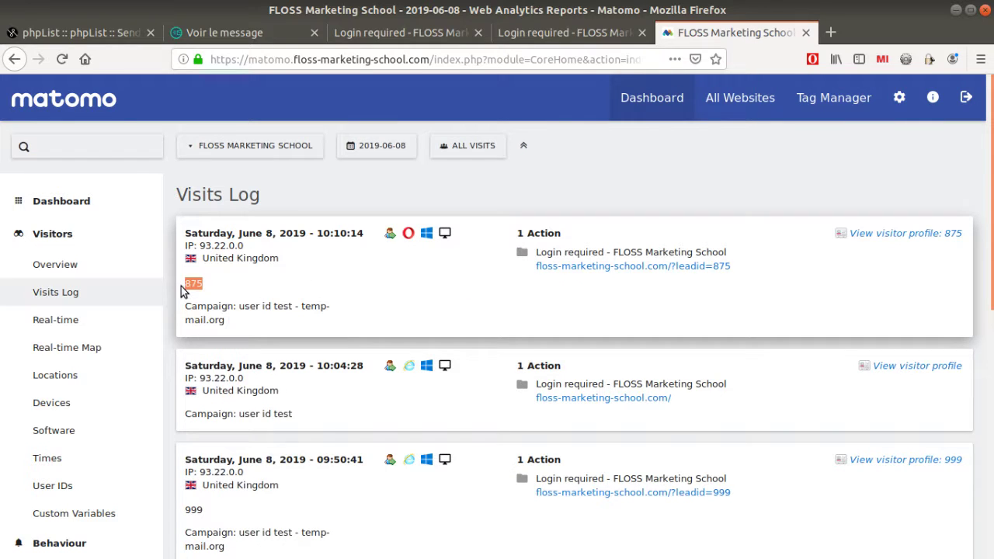
click(235, 311)
Highlight the newest visit's campaign name, 'user id test - temp-mail.org'.
drag(240, 306, 272, 320)
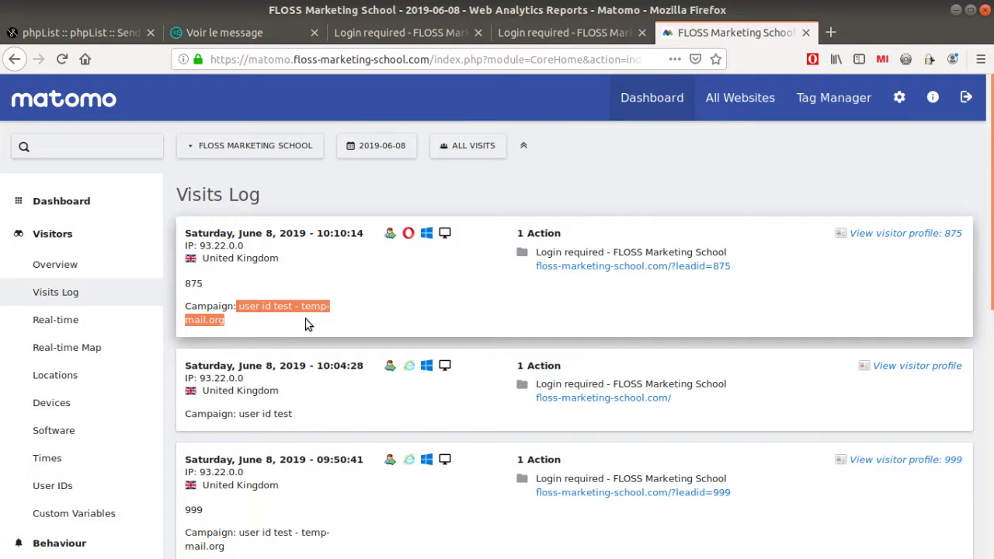
click(251, 310)
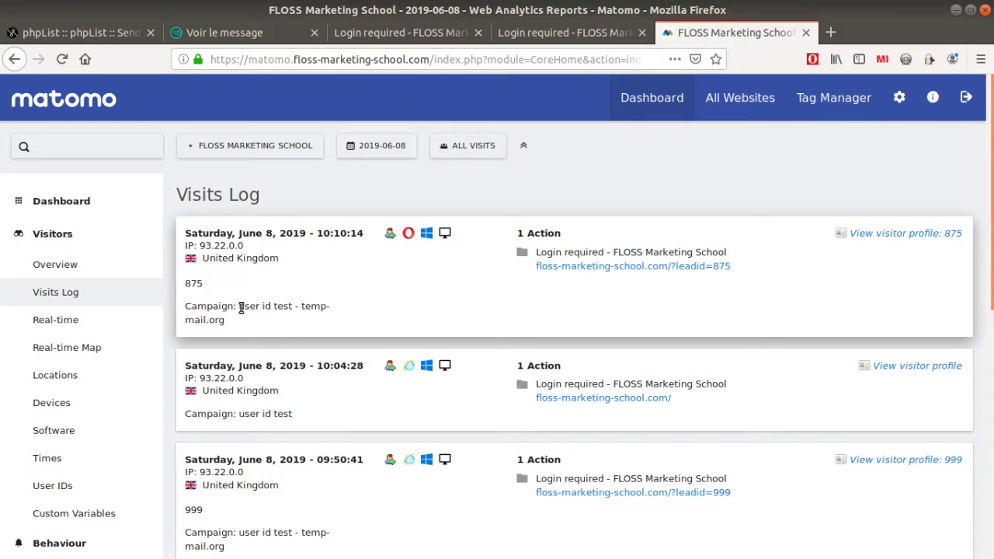
drag(240, 307, 251, 325)
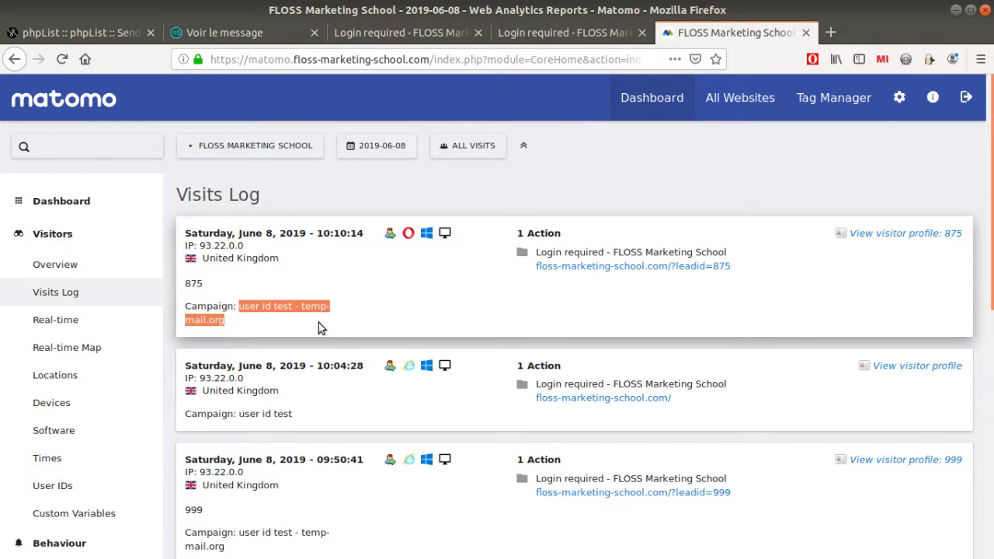
click(251, 307)
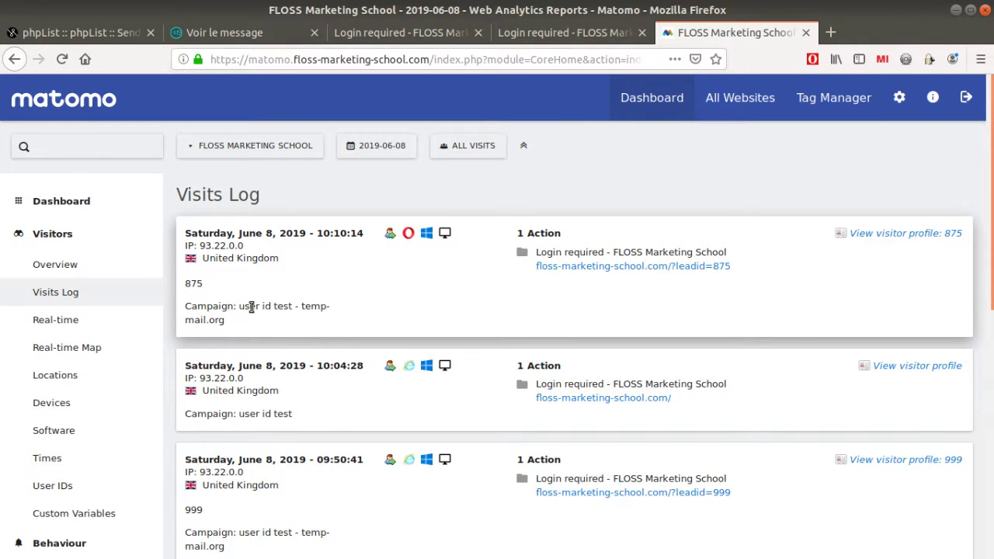
drag(240, 306, 257, 327)
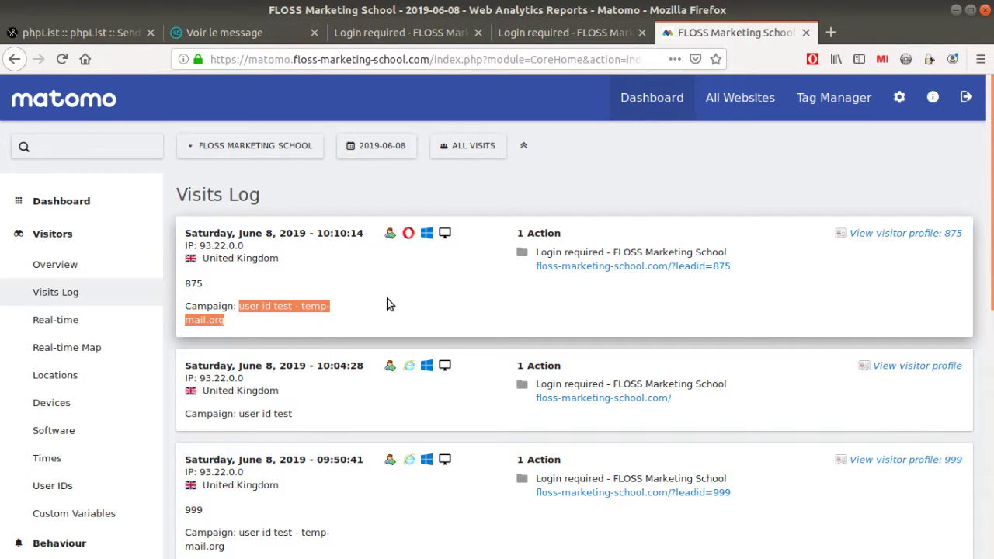
drag(227, 309, 233, 313)
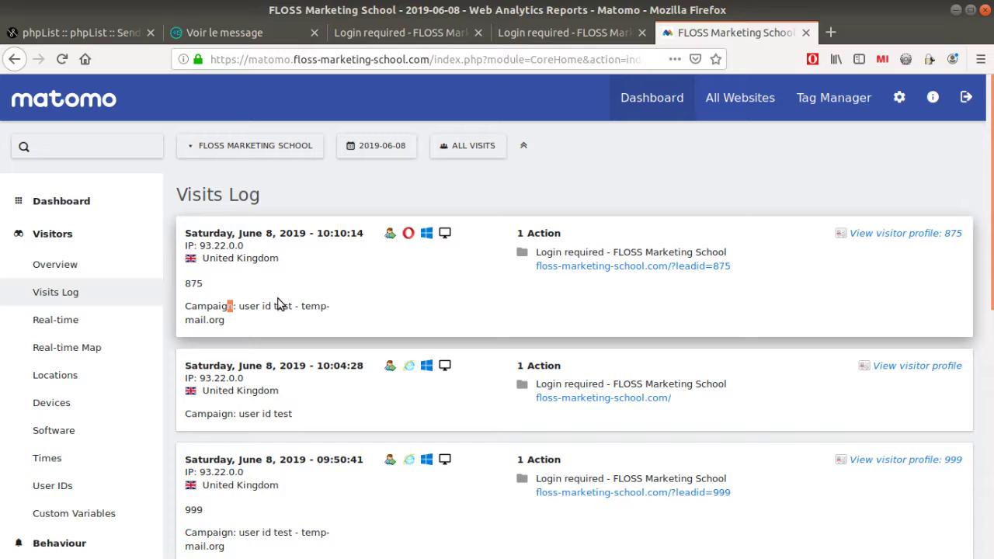
double_click(194, 283)
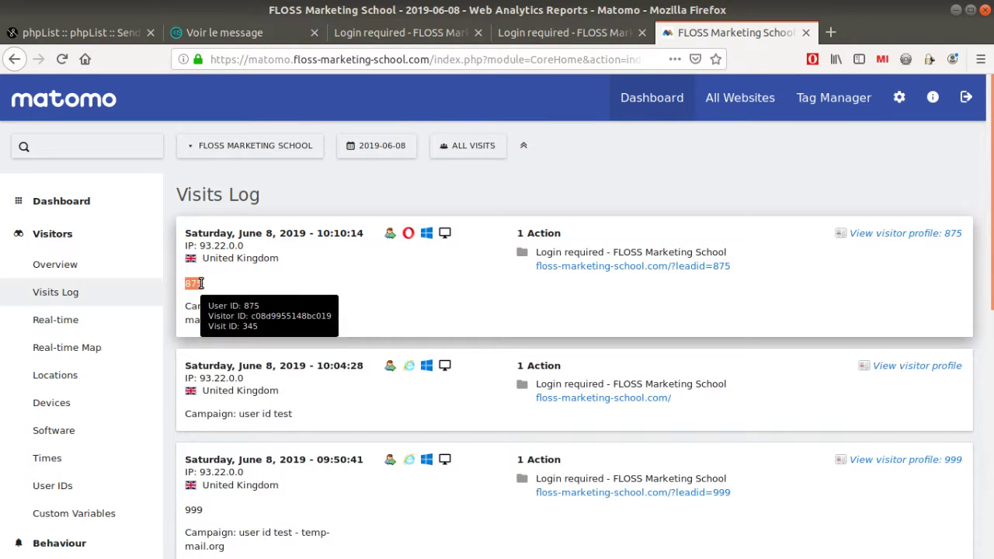